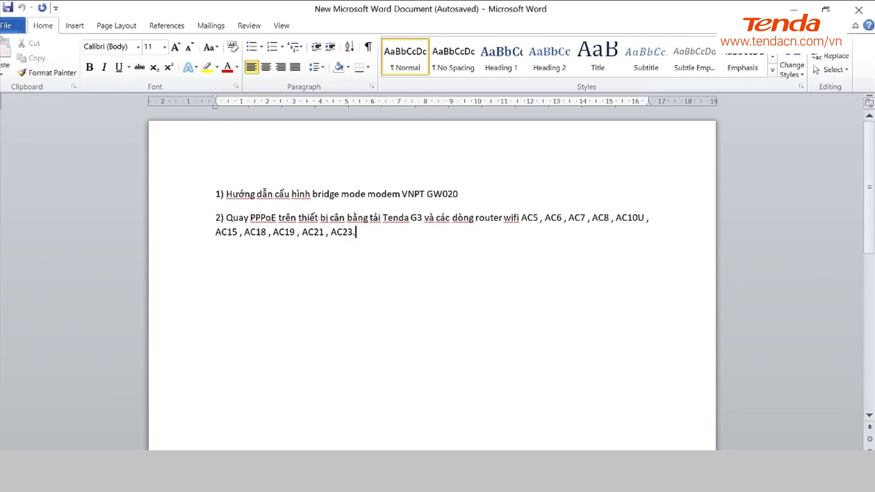
# Close the File Explorer Tutorial folder window to return to the Cốc Cốc browser.
pyautogui.hotkey('ctrl', 'a')
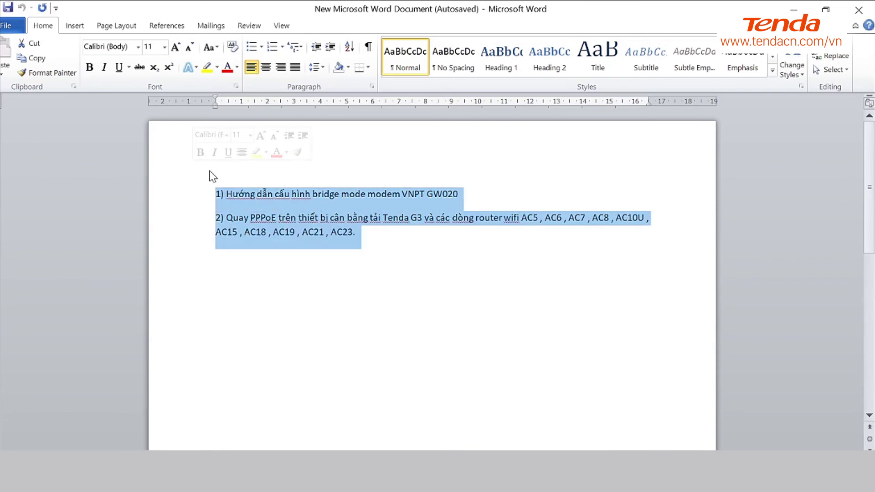
pyautogui.click(356, 232)
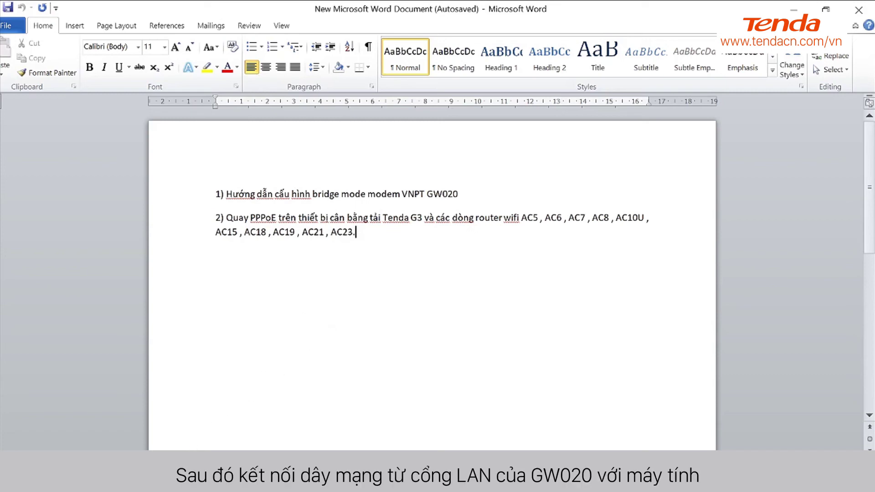
pyautogui.moveTo(107, 483)
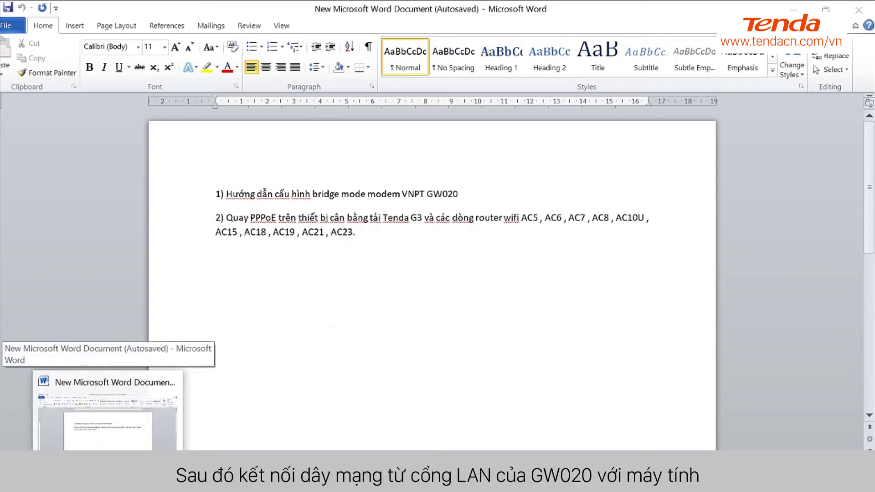
pyautogui.hotkey('alt', 'Tab')
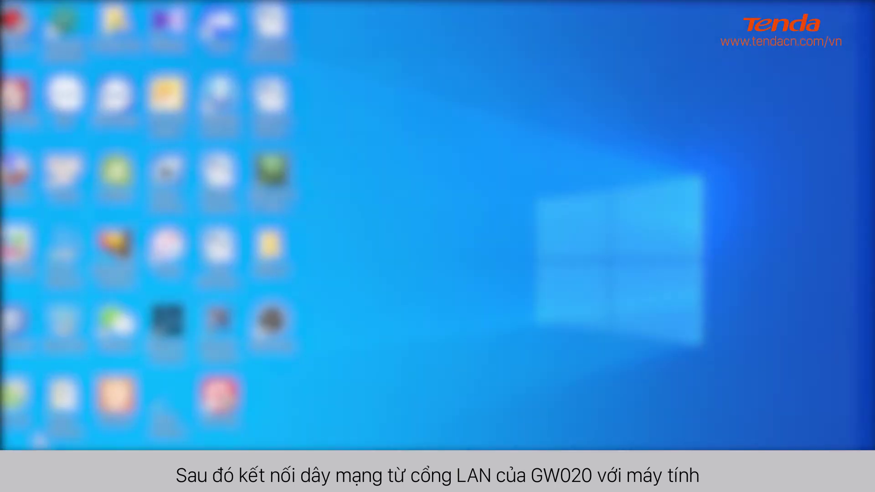
pyautogui.click(859, 8)
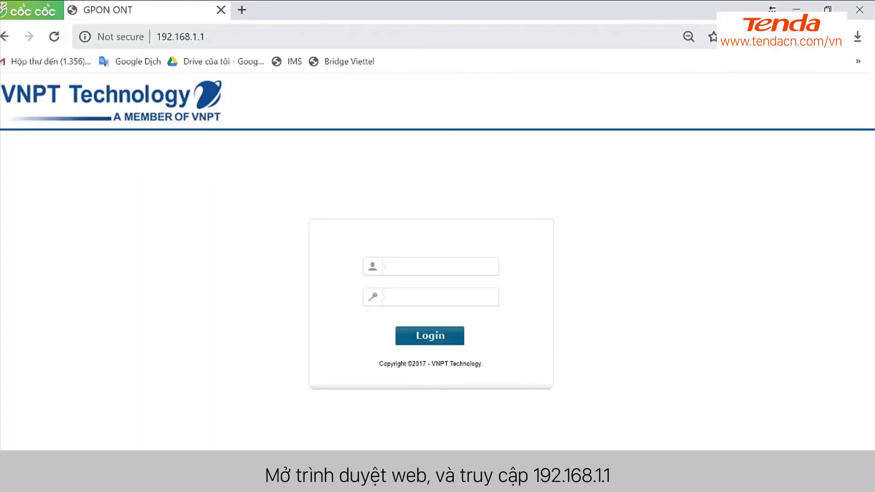
# Log in to the modem at 192.168.1.1 with the default admin account.
pyautogui.click(410, 266)
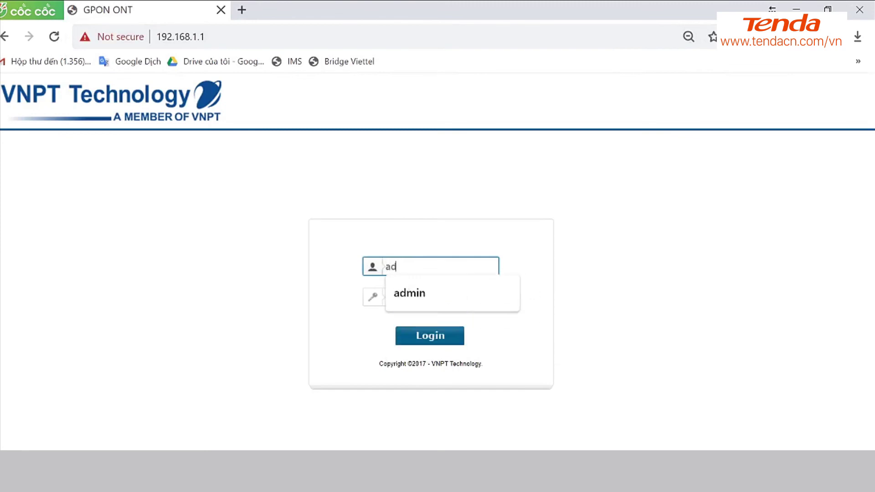
pyautogui.press('Tab')
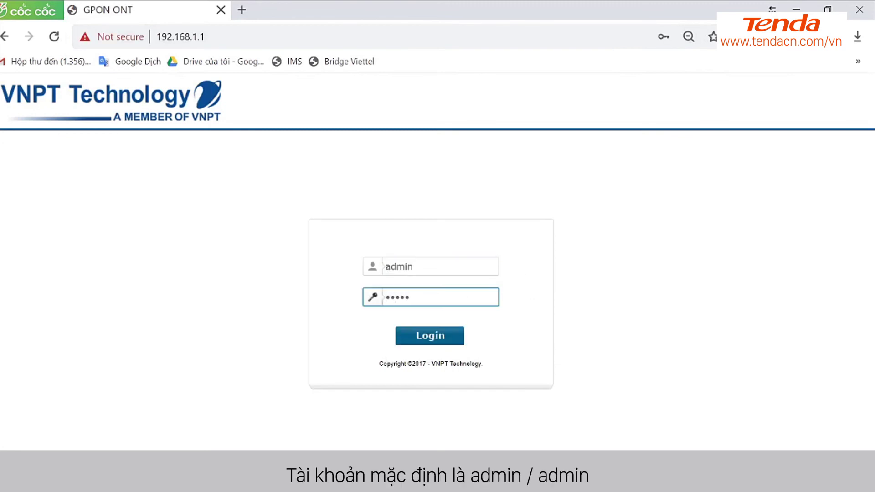
pyautogui.press('Return')
# Fill the password change form with user name admin, the old password and a new password twice.
pyautogui.click(137, 297)
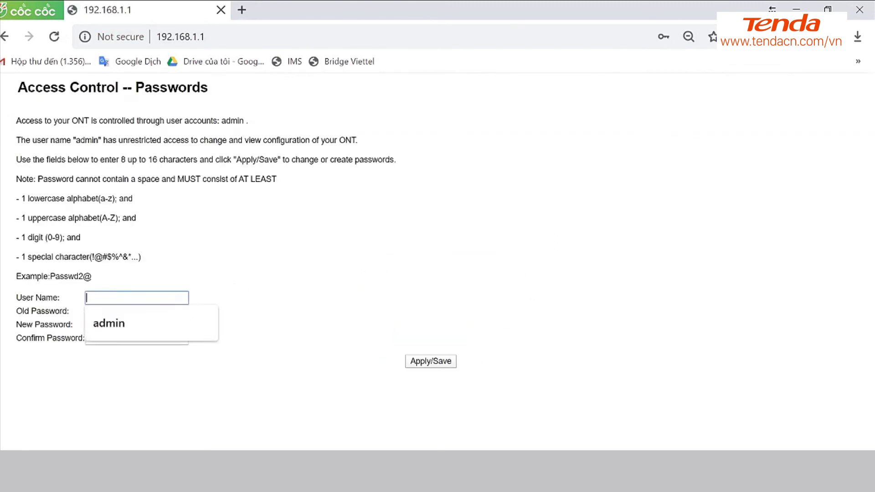
pyautogui.press('Tab')
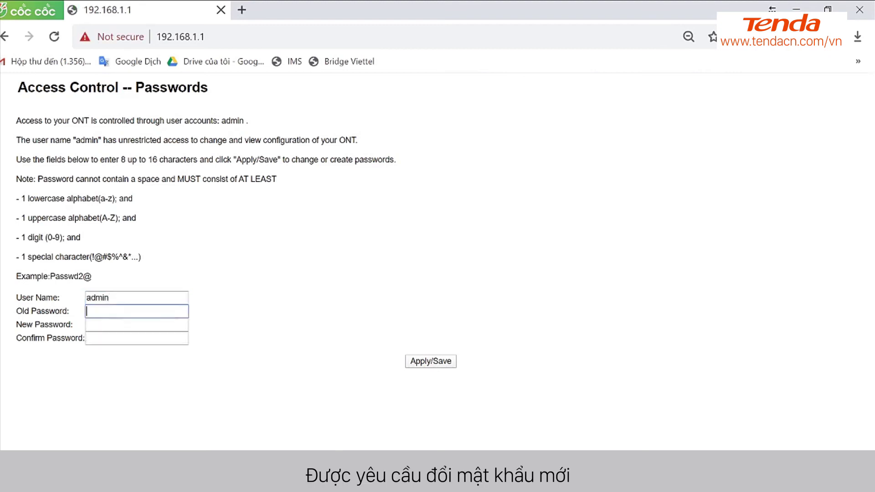
pyautogui.press('Tab')
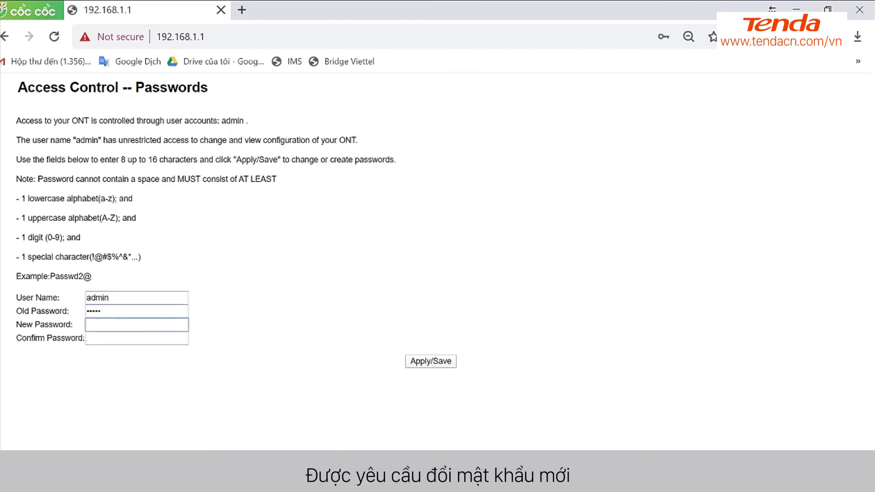
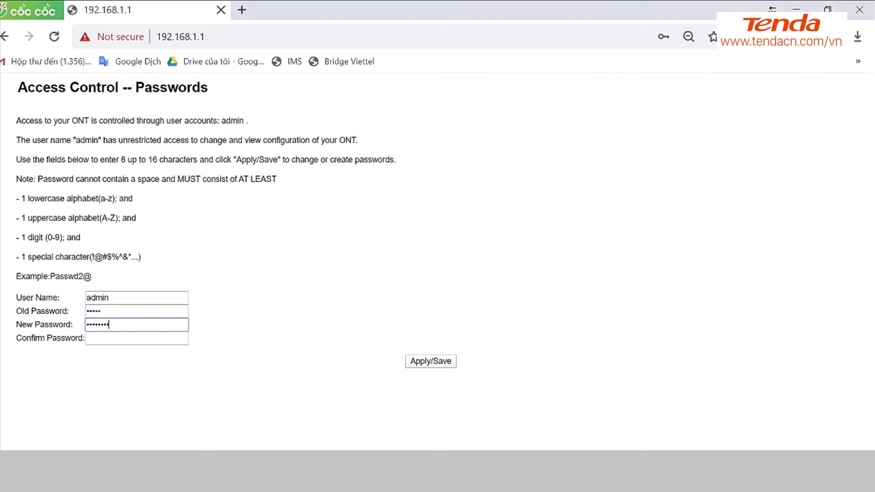
pyautogui.press('Tab')
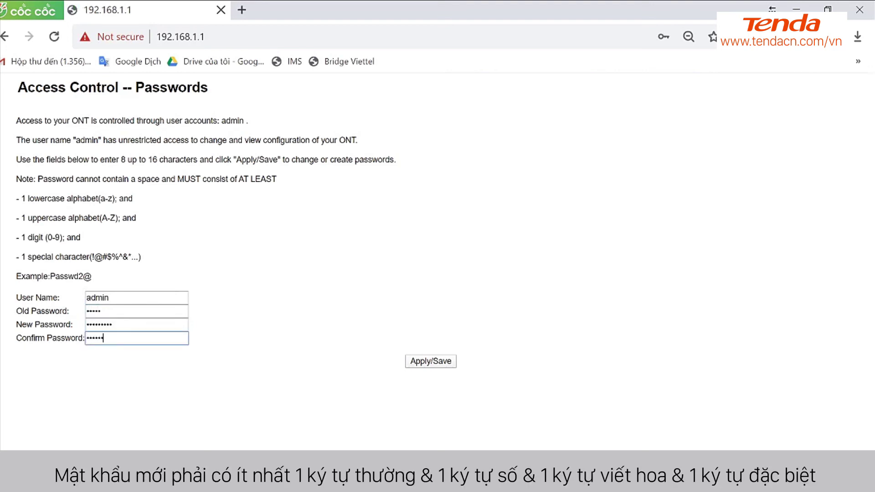
# Re-enter the new and confirmation passwords, save, and select the 'Password change successful' message.
pyautogui.hotkey('shift', 'Tab')
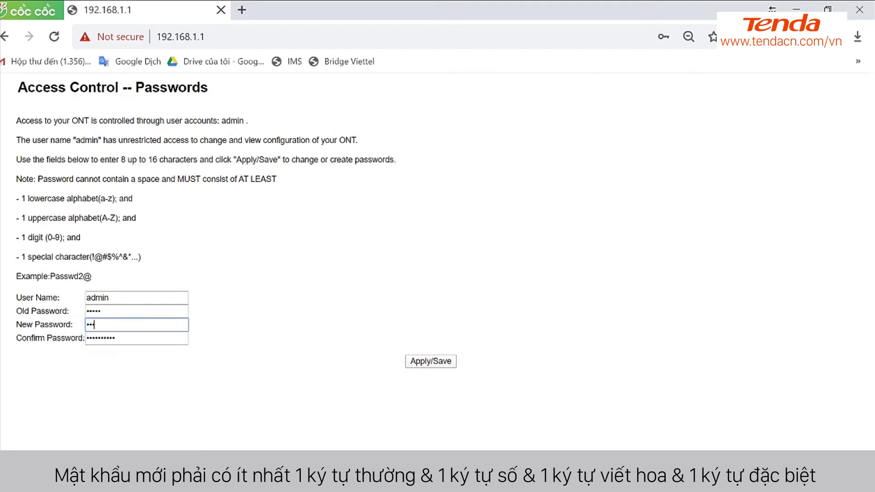
pyautogui.press('Tab')
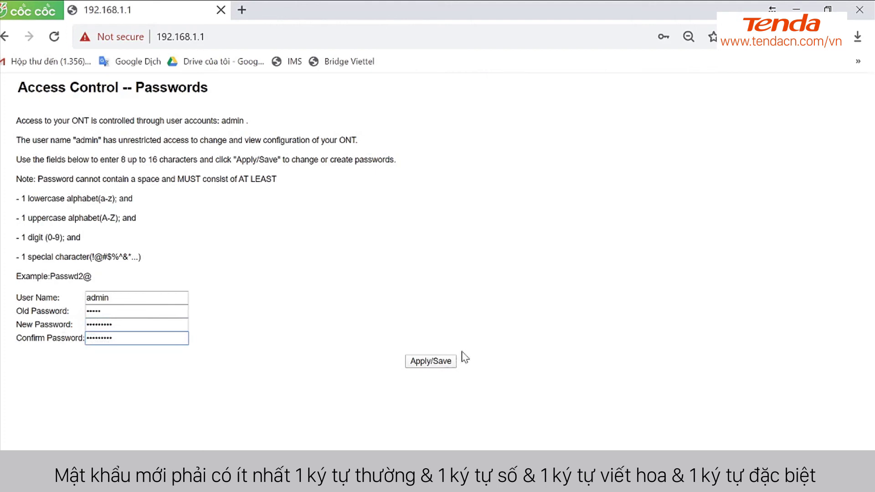
pyautogui.click(449, 360)
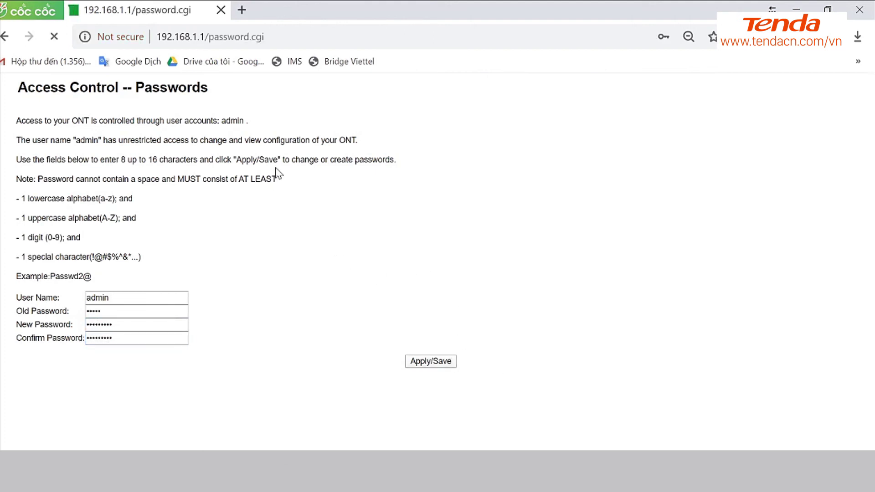
pyautogui.doubleClick(32, 102)
pyautogui.moveTo(53, 102); pyautogui.dragTo(131, 103)
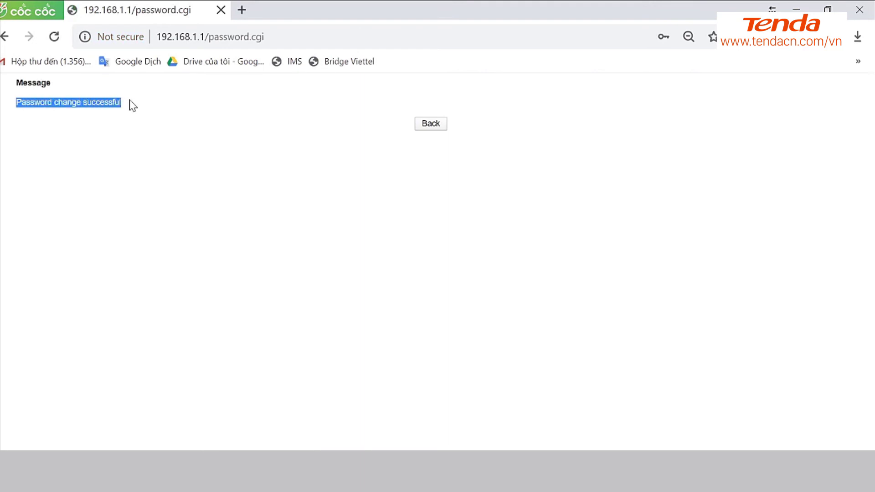
# Sign back in as admin with the new password to reach Device Info.
pyautogui.click(423, 124)
pyautogui.write('a')
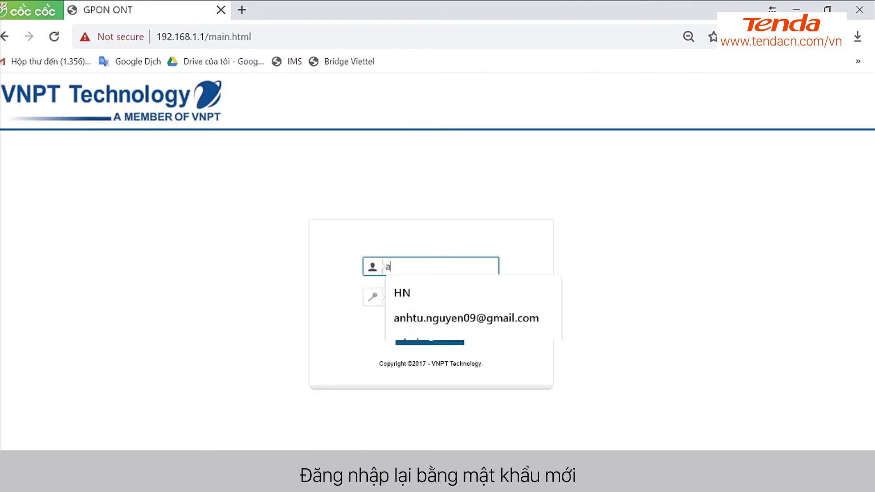
pyautogui.write('dmin')
pyautogui.press('Tab')
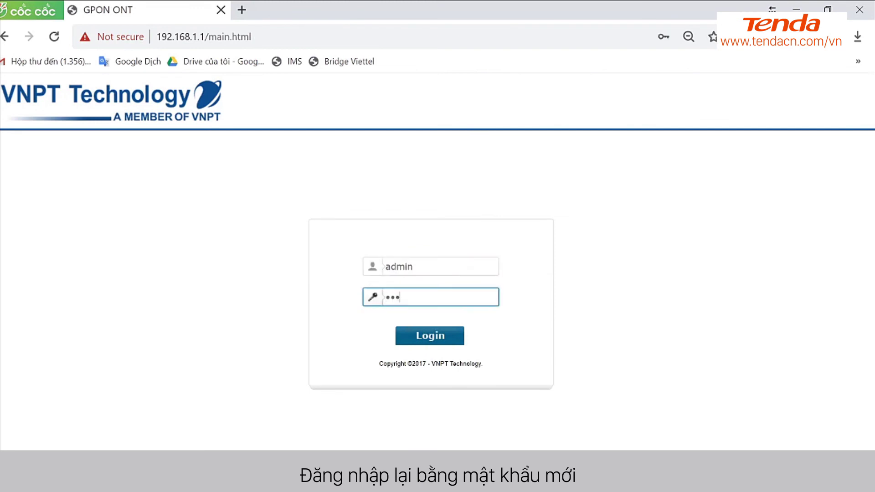
pyautogui.click(439, 330)
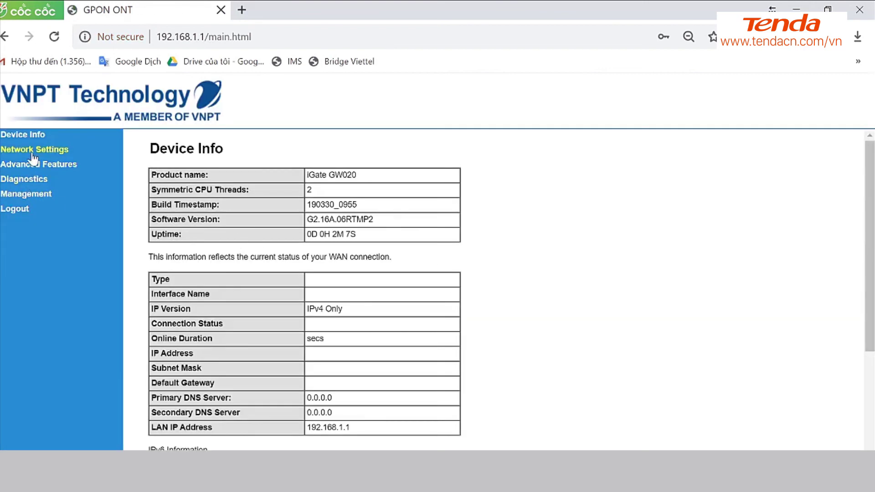
# Add a Bridging WAN service with 802.1Q VLAN ID 11, creating the veip0.4 Bridge entry.
pyautogui.click(32, 154)
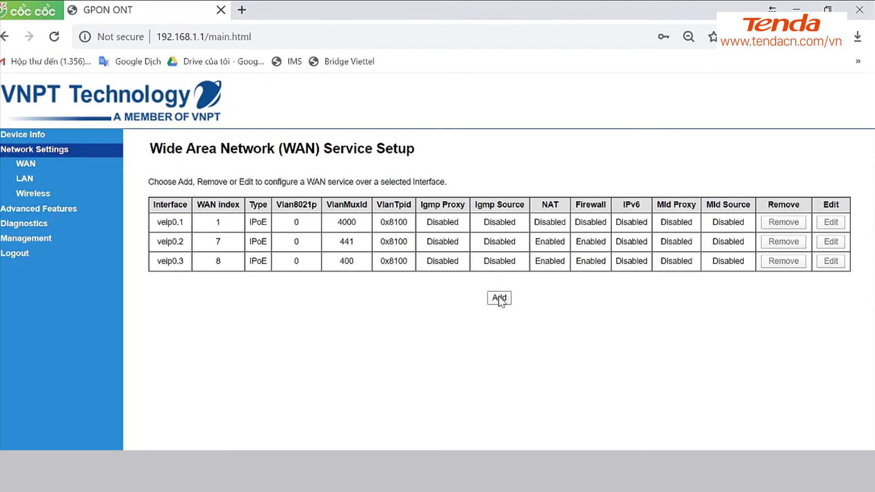
pyautogui.click(16, 167)
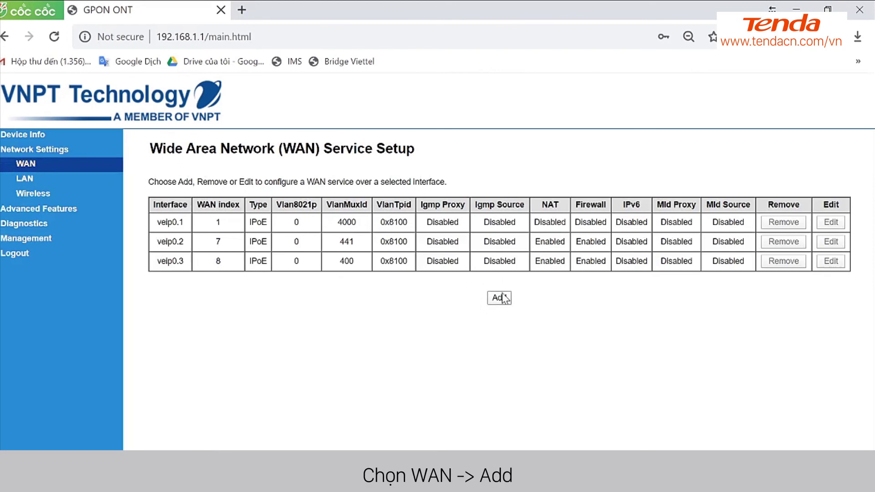
pyautogui.click(502, 301)
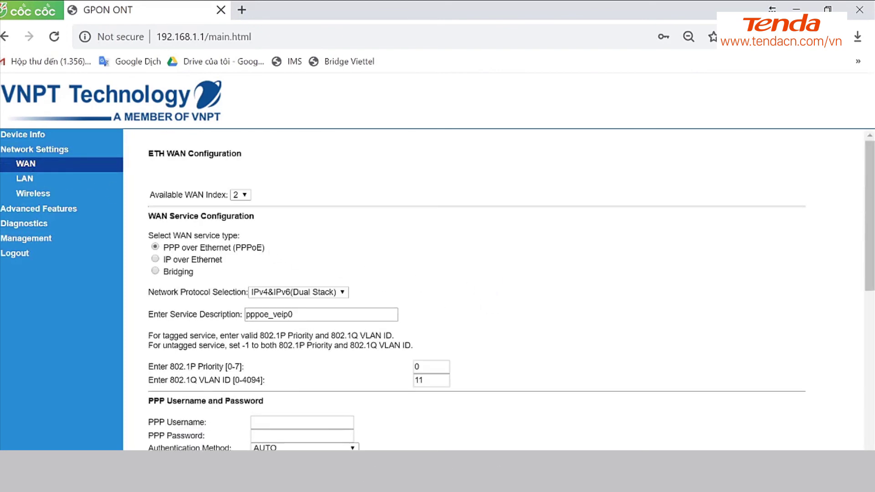
pyautogui.click(155, 272)
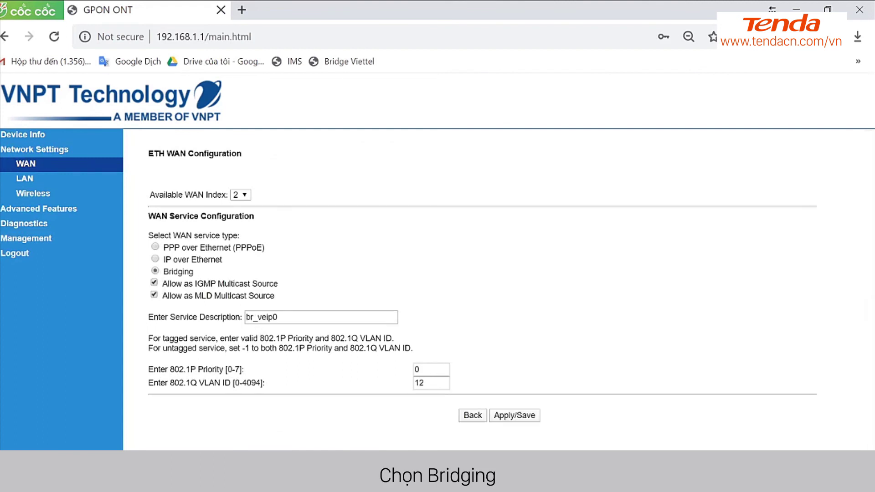
pyautogui.doubleClick(420, 383)
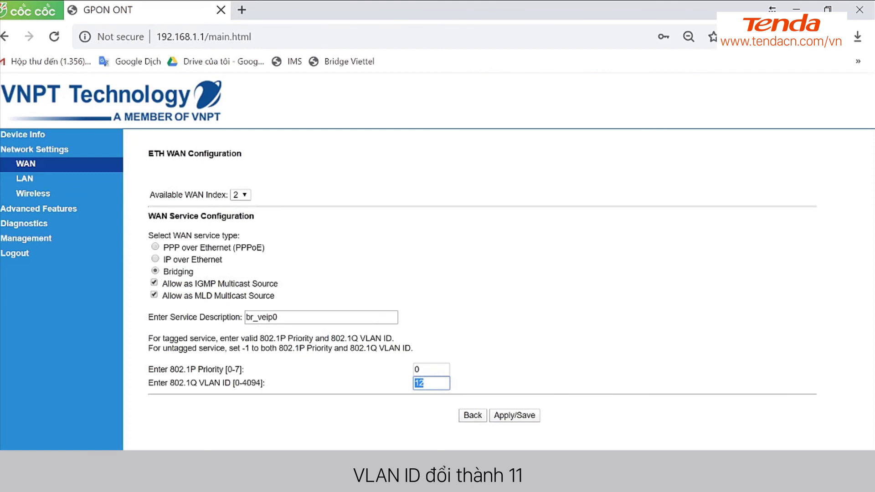
pyautogui.write('11')
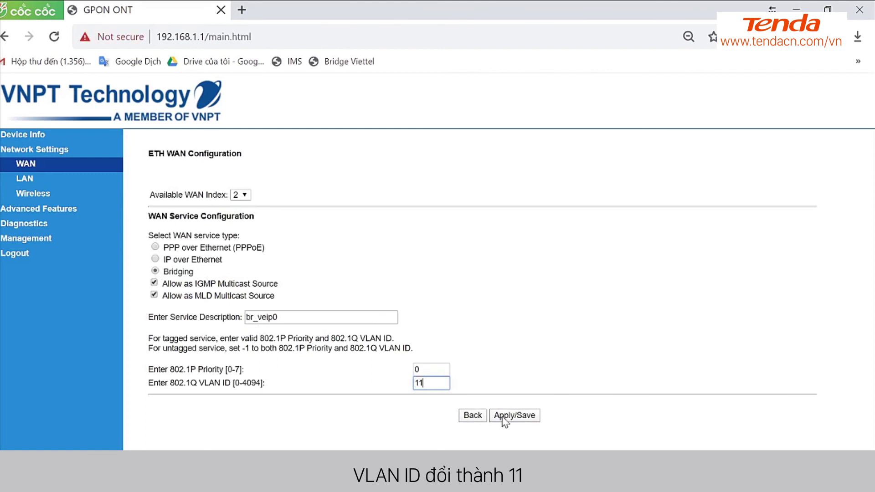
pyautogui.click(506, 422)
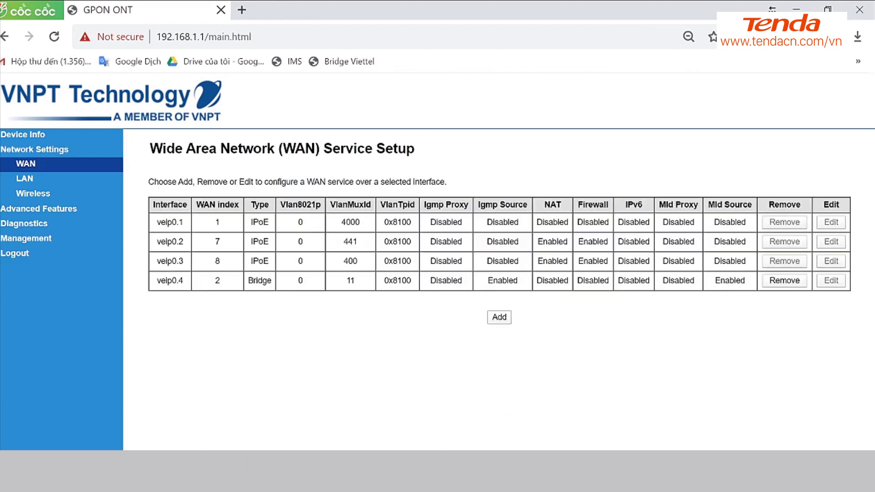
pyautogui.moveTo(155, 280); pyautogui.dragTo(539, 283)
# Disable the DHCP server on the LAN IPv4 Setup page.
pyautogui.click(356, 291)
pyautogui.click(25, 178)
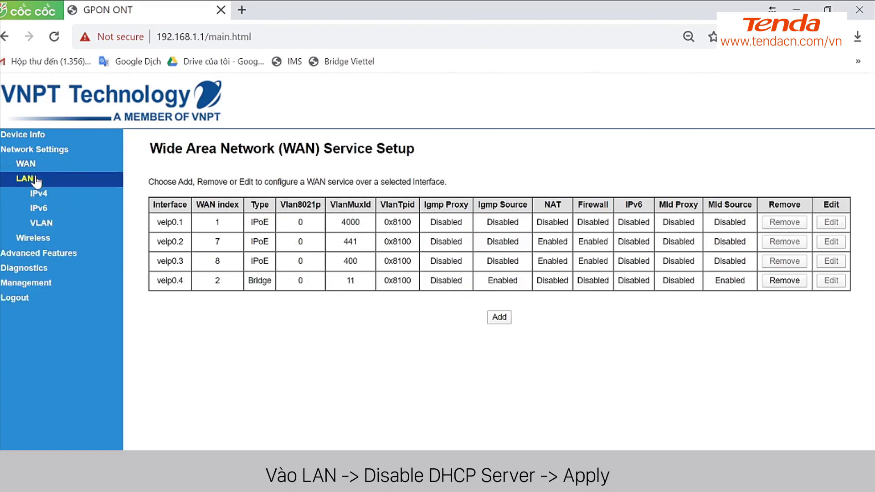
pyautogui.scroll(-1, 199, 253)
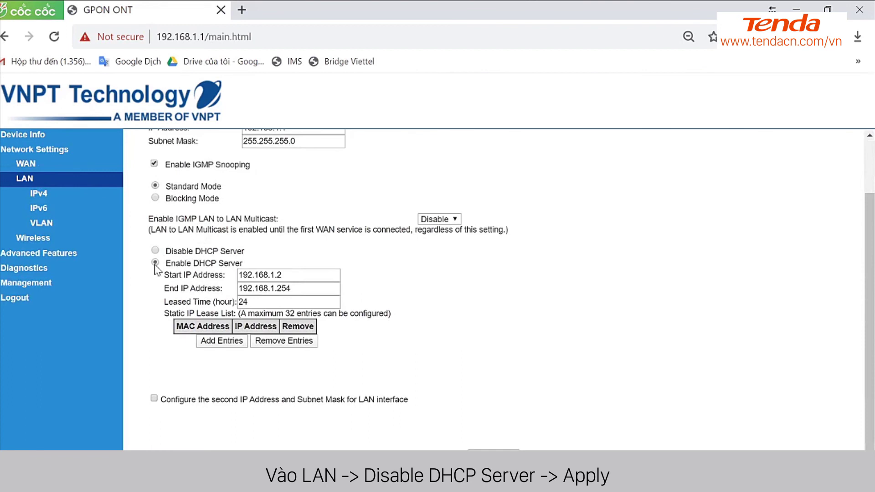
pyautogui.click(155, 250)
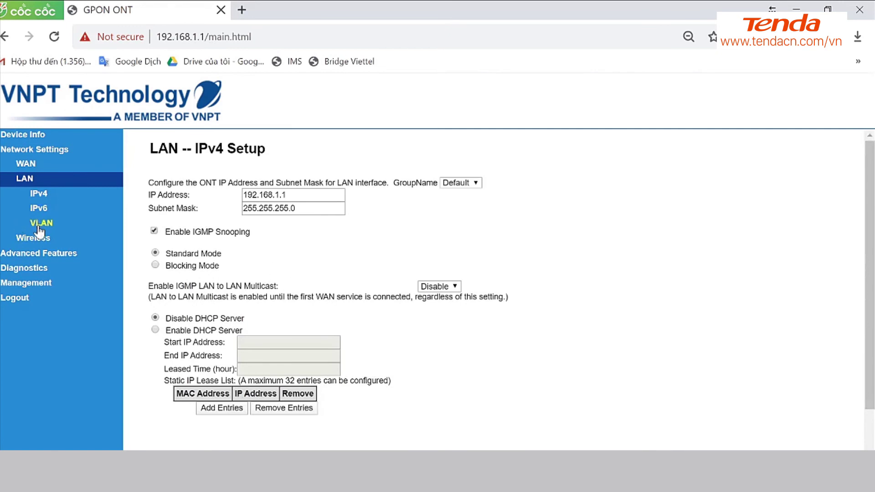
# Uncheck Enable Wireless on the Wireless Basic page to turn off Wi-Fi.
pyautogui.click(36, 239)
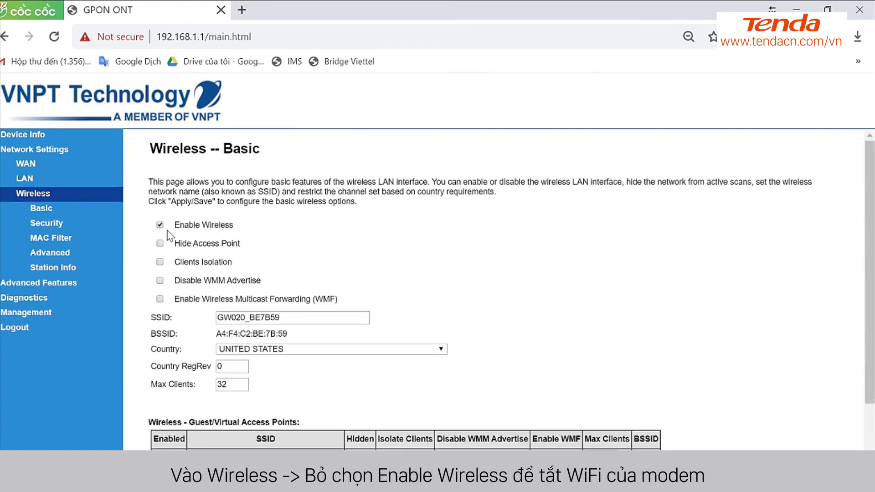
pyautogui.click(160, 225)
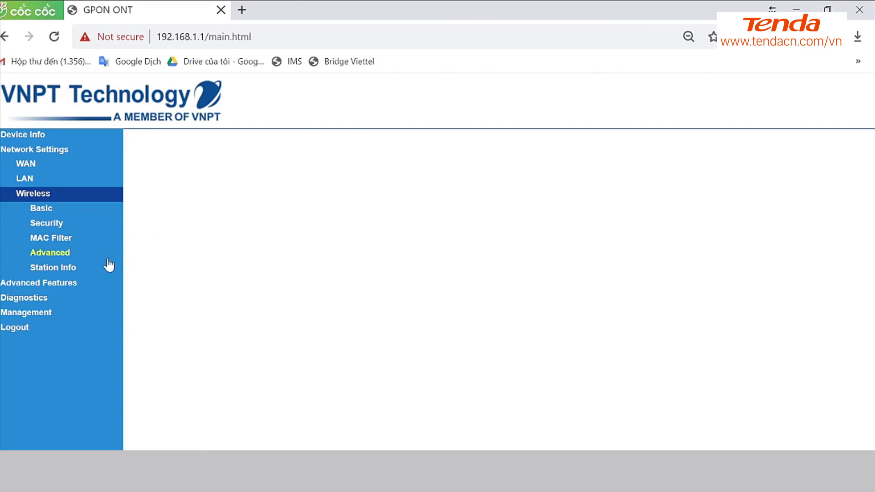
# Create interface group 'Bridge' linking WAN br_veip0/veip0.4 with LAN port lan2.0.
pyautogui.click(51, 286)
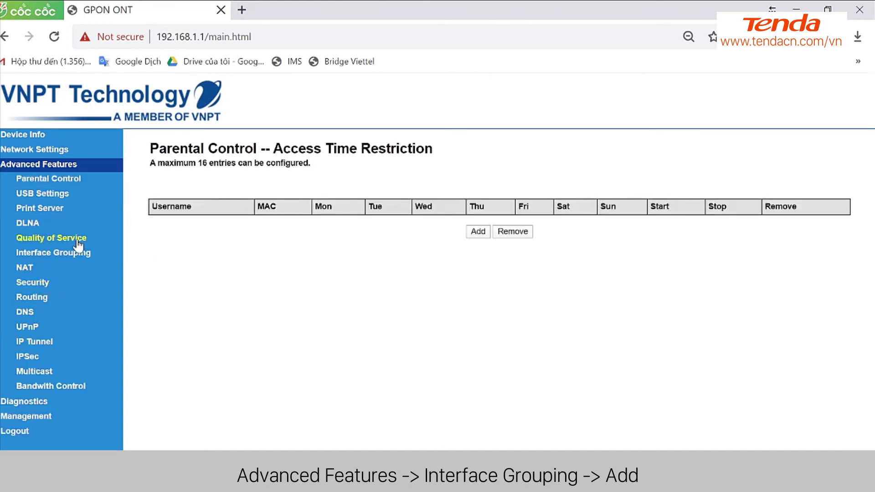
pyautogui.click(84, 256)
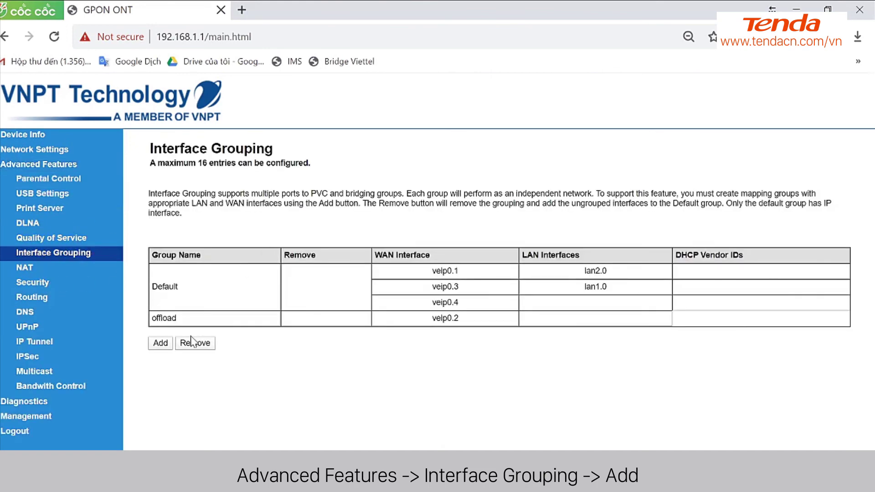
pyautogui.click(161, 343)
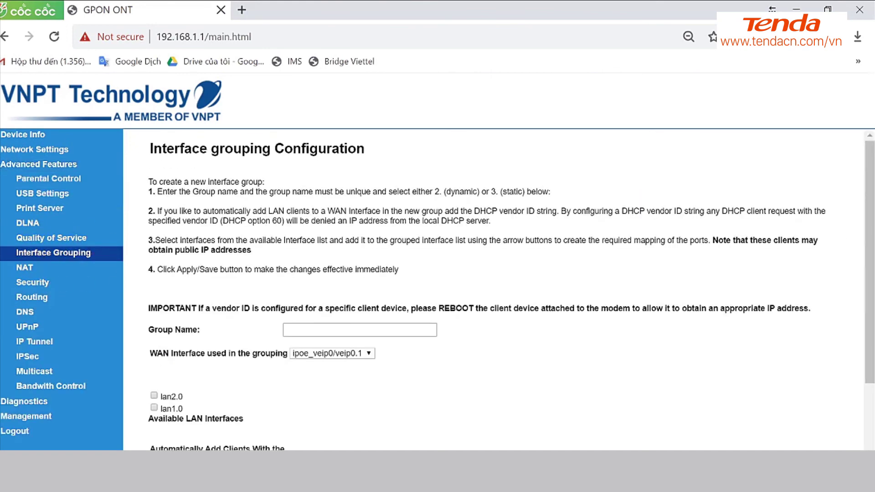
pyautogui.click(359, 329)
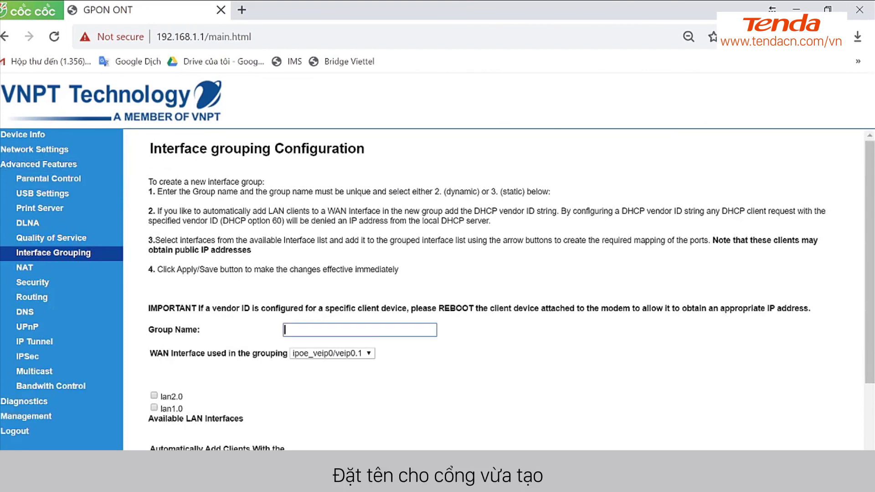
pyautogui.write('Bridge')
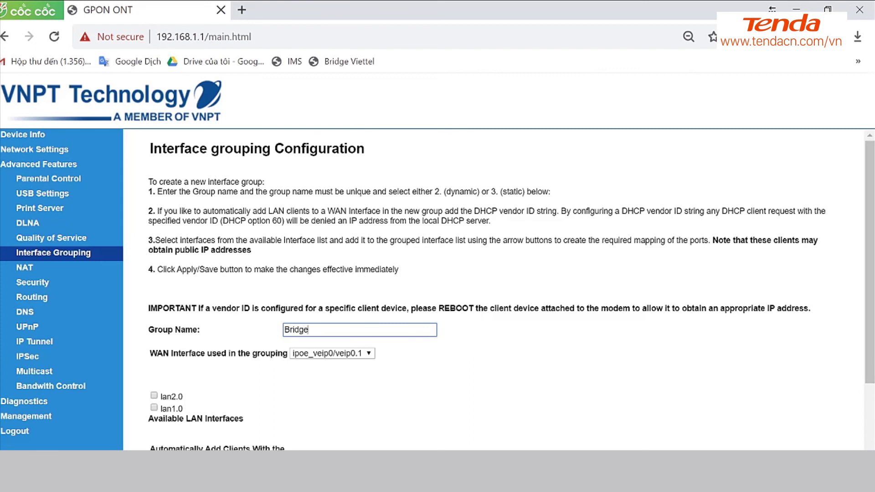
pyautogui.click(350, 355)
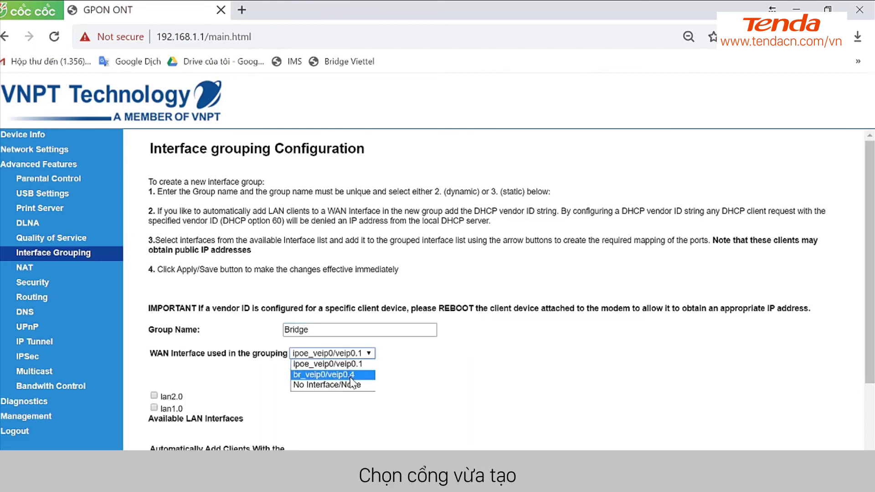
pyautogui.click(354, 375)
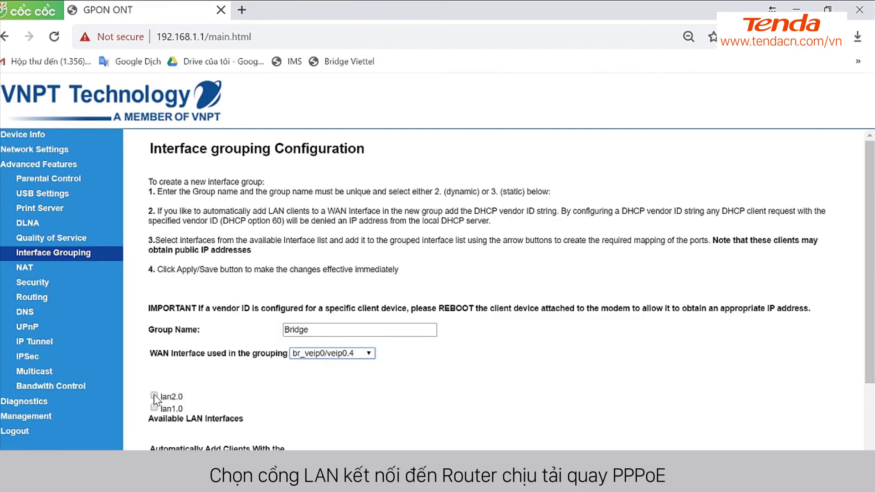
pyautogui.click(155, 396)
pyautogui.scroll(-2, 155, 396)
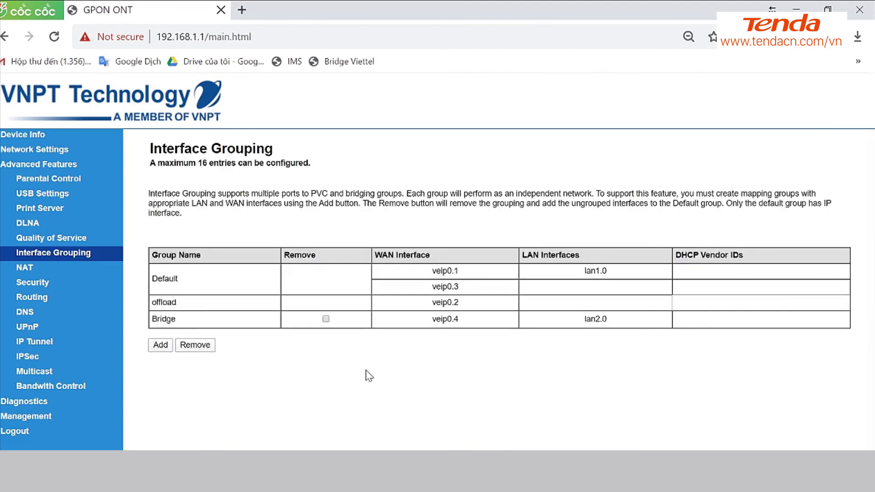
pyautogui.moveTo(151, 319); pyautogui.dragTo(633, 323)
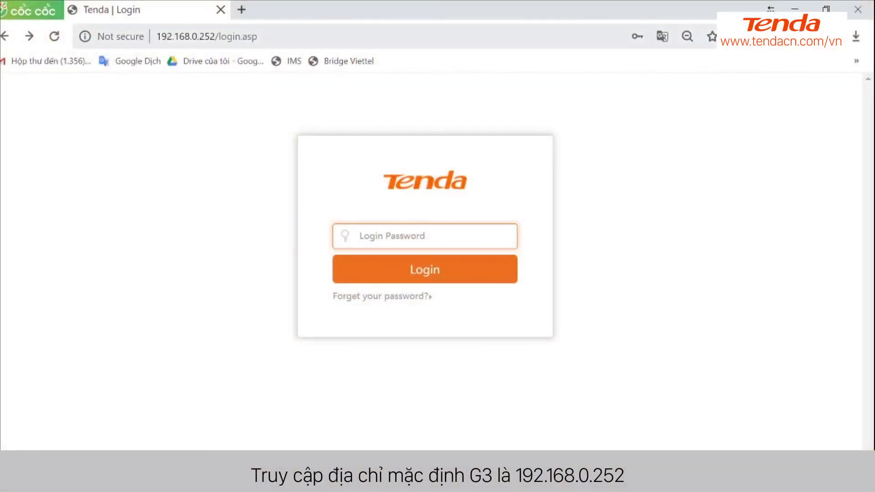
# Sign in to the Tenda G3 at 192.168.0.252 with the default admin password.
pyautogui.moveTo(215, 37); pyautogui.dragTo(156, 36)
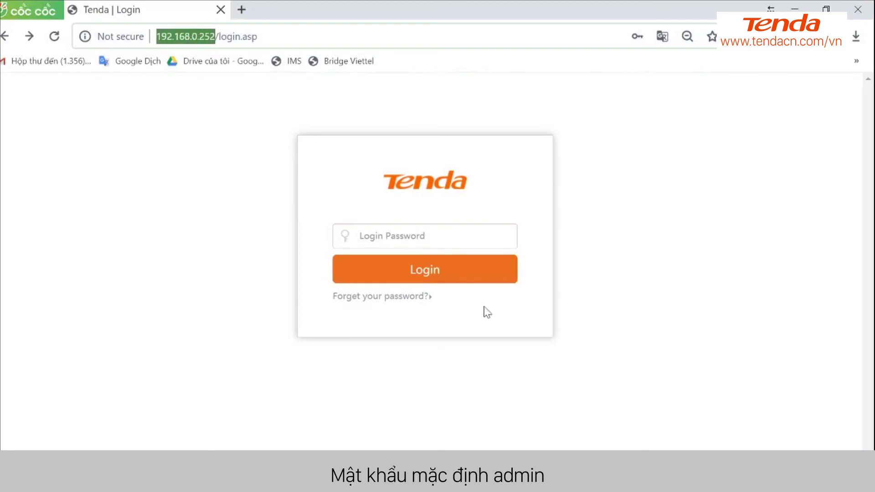
pyautogui.click(456, 236)
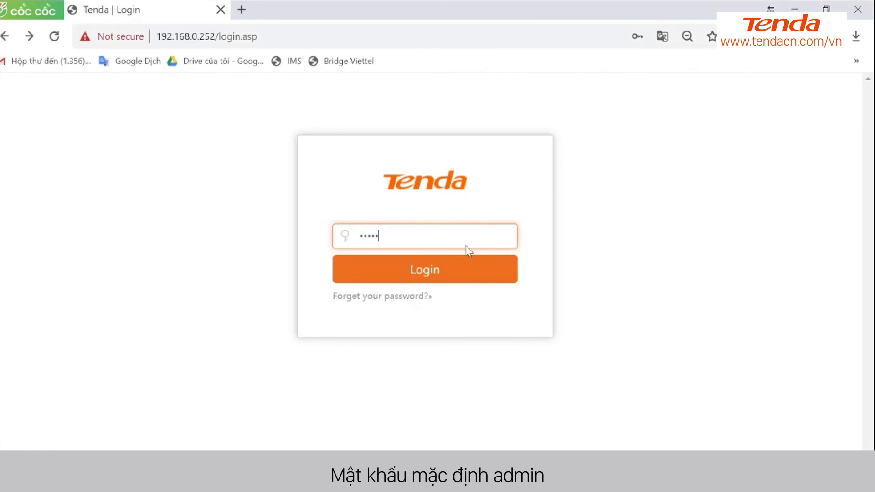
pyautogui.press('Return')
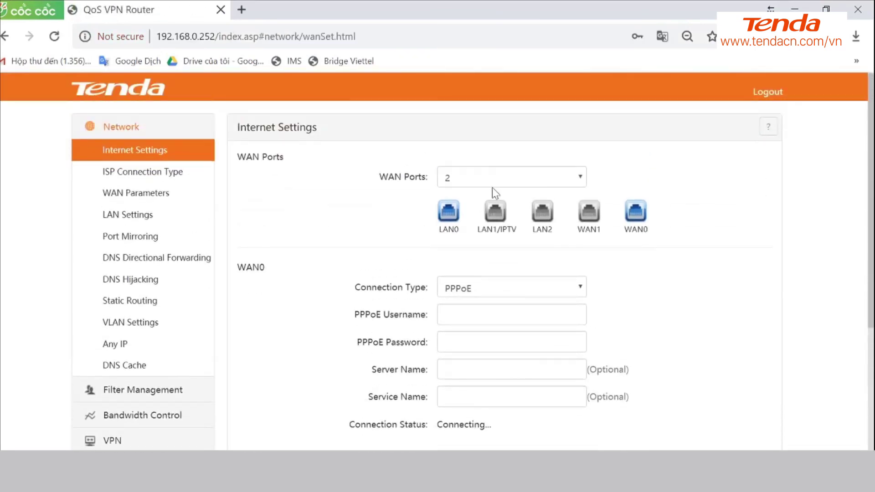
# Keep the number of WAN ports at 2.
pyautogui.click(493, 181)
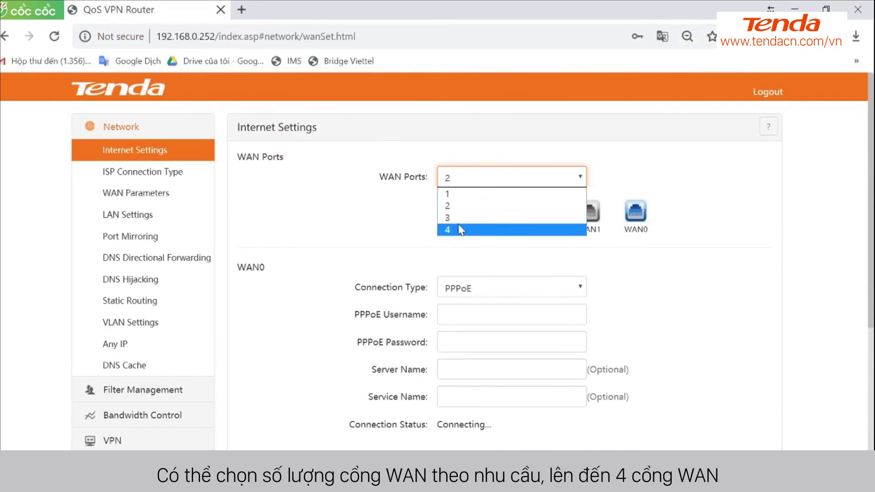
pyautogui.click(381, 185)
pyautogui.scroll(-3, 495, 188)
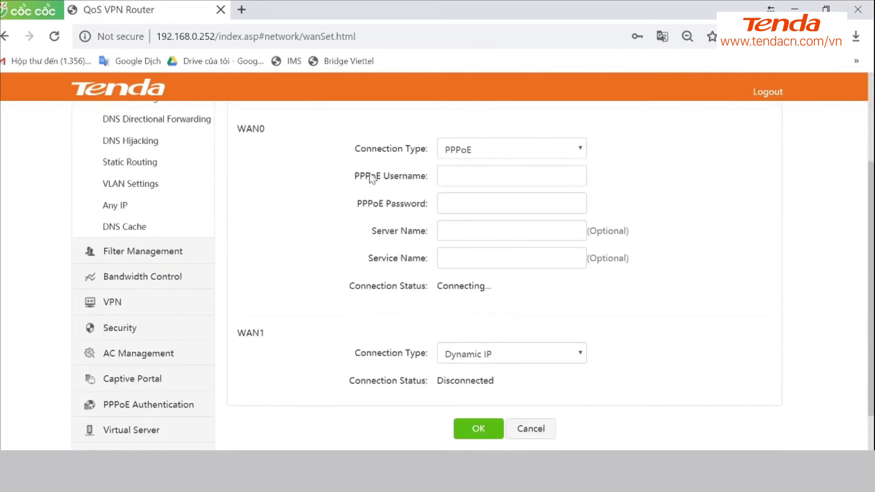
# Fill WAN0's PPPoE username and password from the browser's saved login.
pyautogui.moveTo(348, 172); pyautogui.dragTo(433, 201)
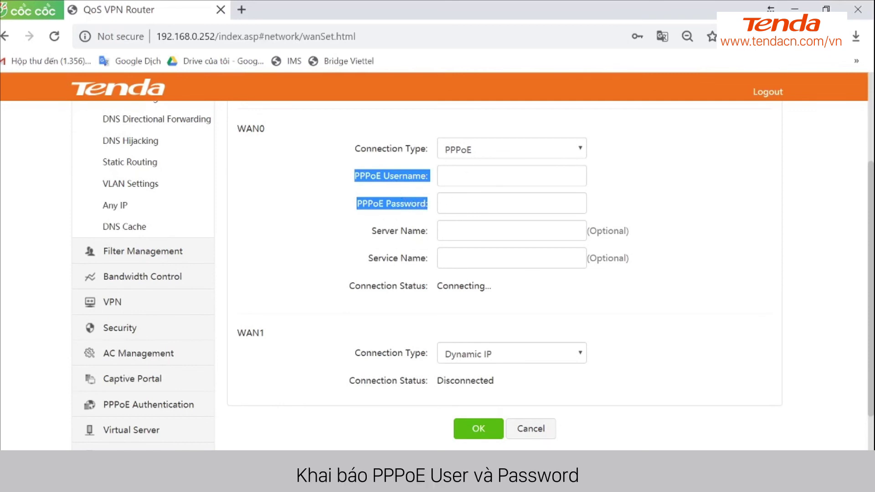
pyautogui.click(456, 176)
pyautogui.click(367, 180)
pyautogui.moveTo(354, 175); pyautogui.dragTo(432, 215)
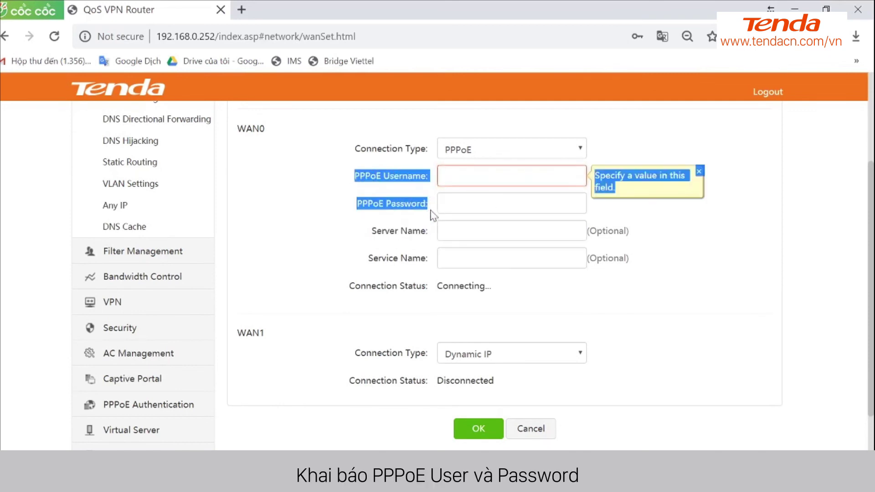
pyautogui.click(455, 176)
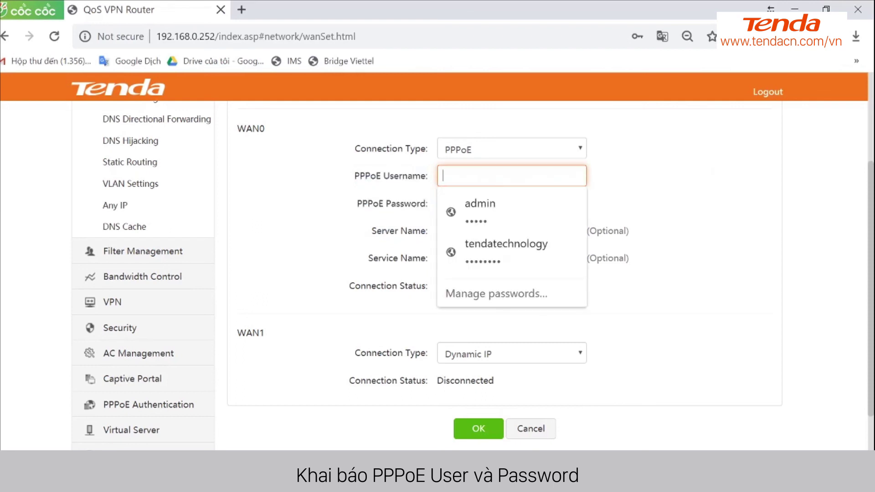
pyautogui.click(501, 234)
pyautogui.scroll(-2, 501, 234)
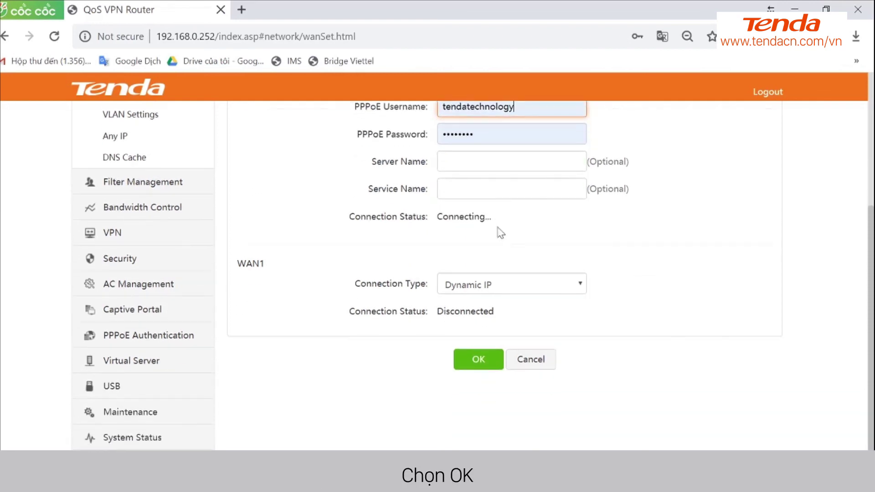
# Confirm WAN0's status changes from Connecting... to Authentication success!, then scroll back up.
pyautogui.scroll(-1, 471, 248)
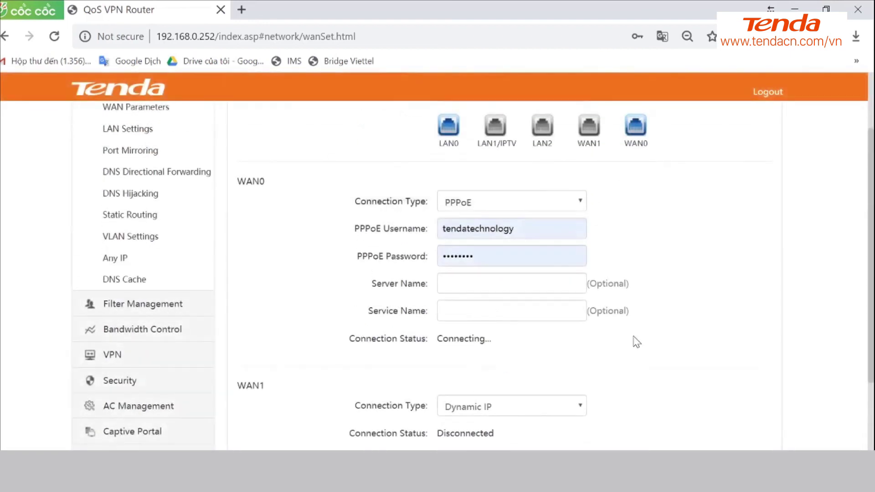
pyautogui.scroll(-2, 561, 314)
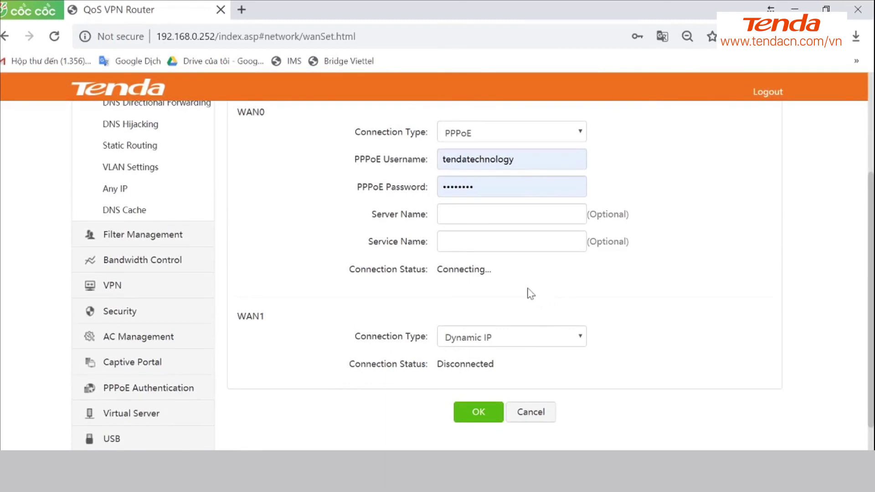
pyautogui.moveTo(437, 267); pyautogui.dragTo(496, 272)
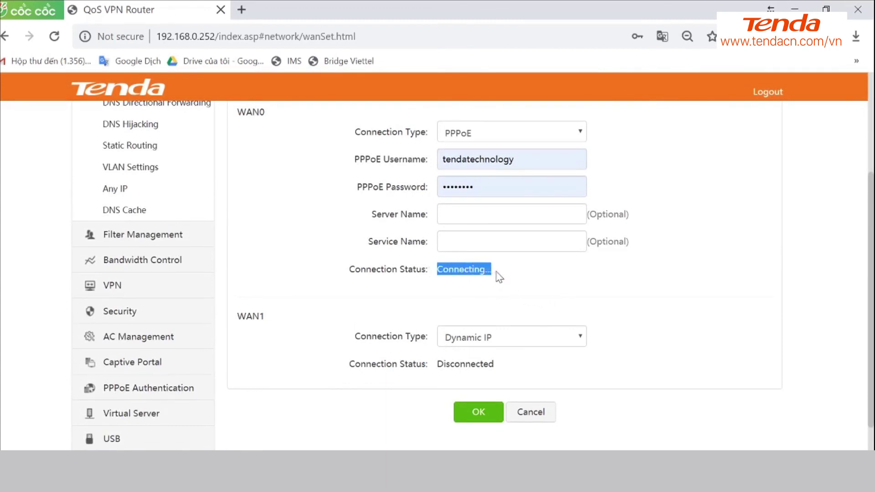
pyautogui.click(569, 293)
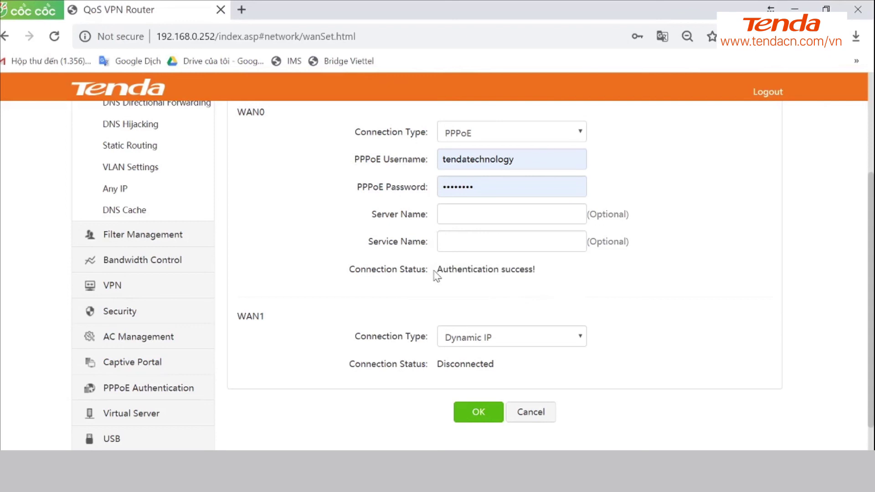
pyautogui.moveTo(436, 269); pyautogui.dragTo(544, 278)
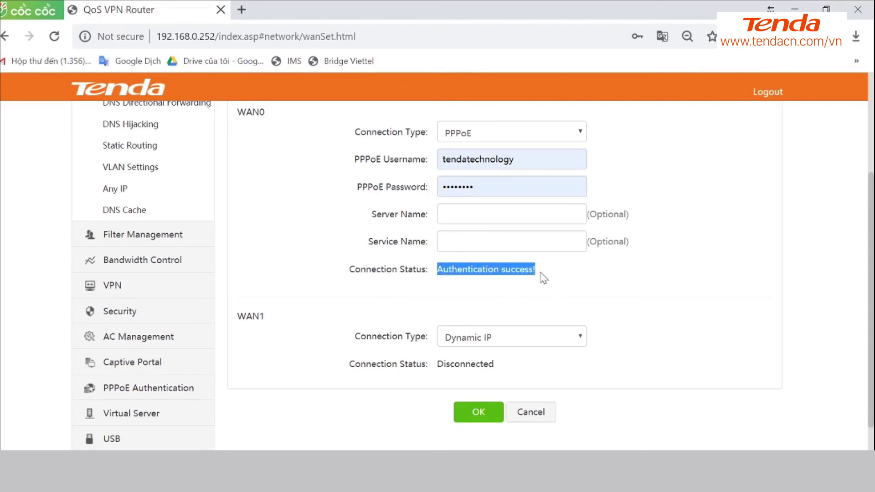
pyautogui.scroll(4, 543, 278)
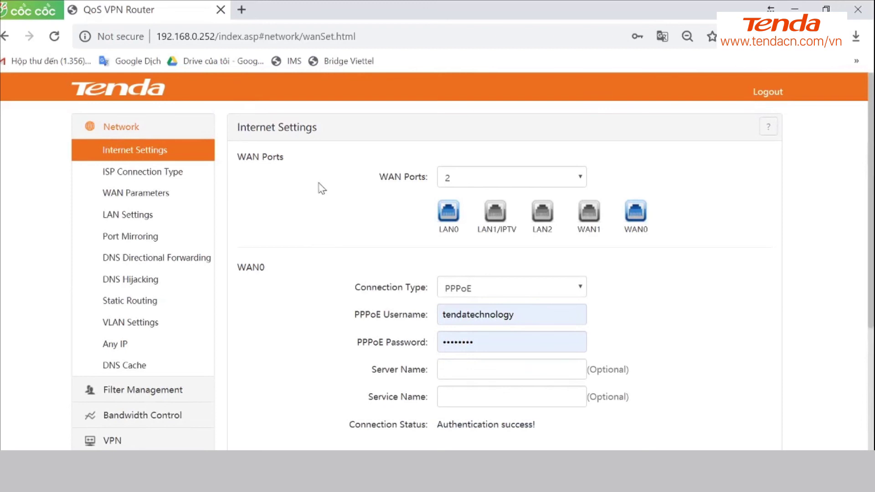
# Load google.com in a new tab to confirm internet access, then close that tab.
pyautogui.click(242, 10)
pyautogui.write('goo')
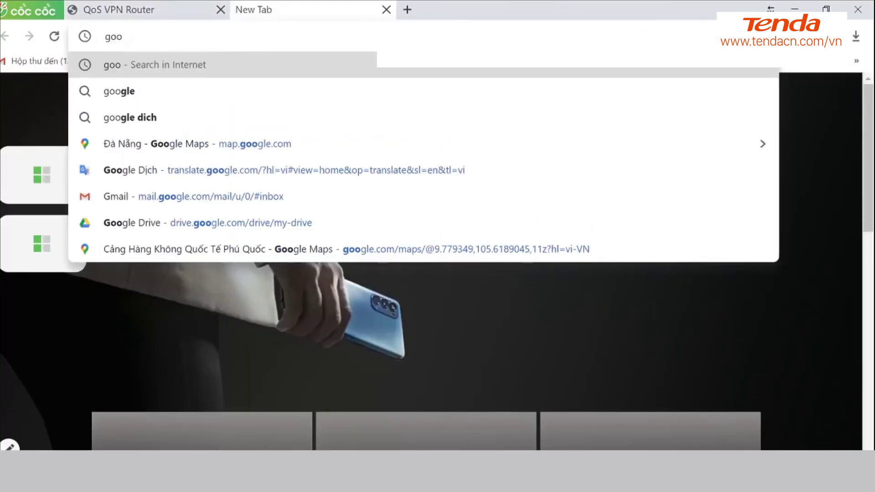
pyautogui.write('gle.com')
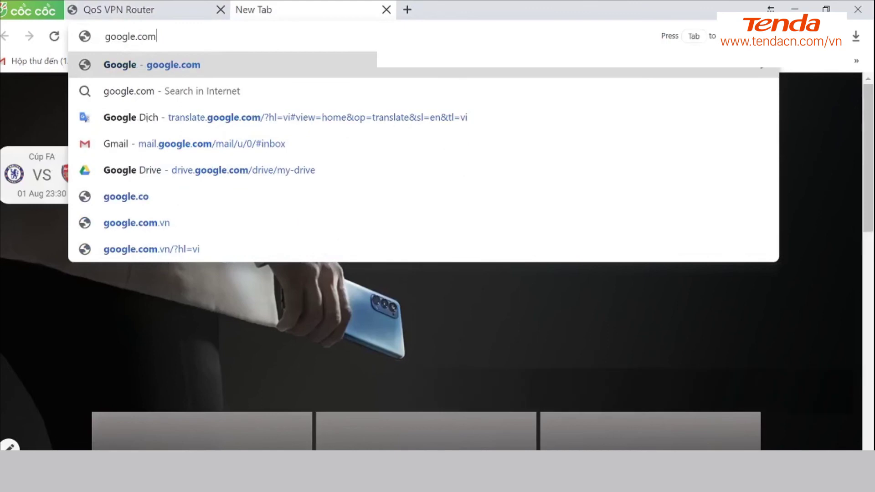
pyautogui.press('Return')
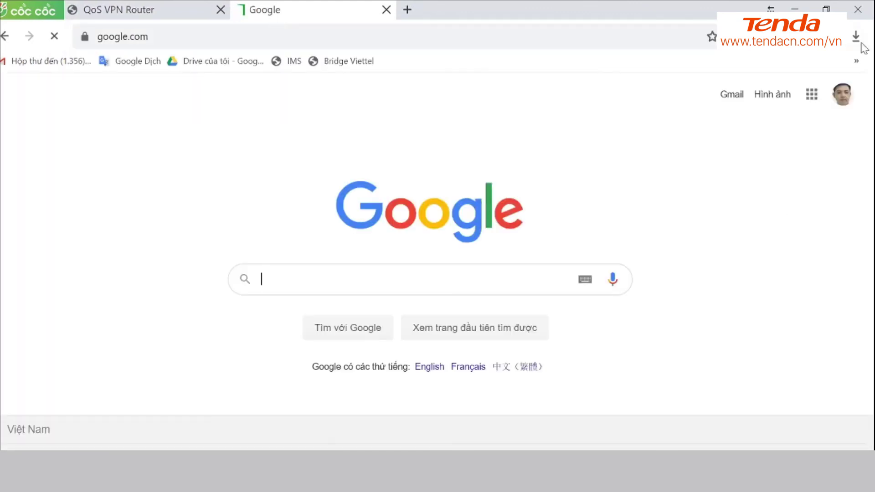
pyautogui.click(386, 10)
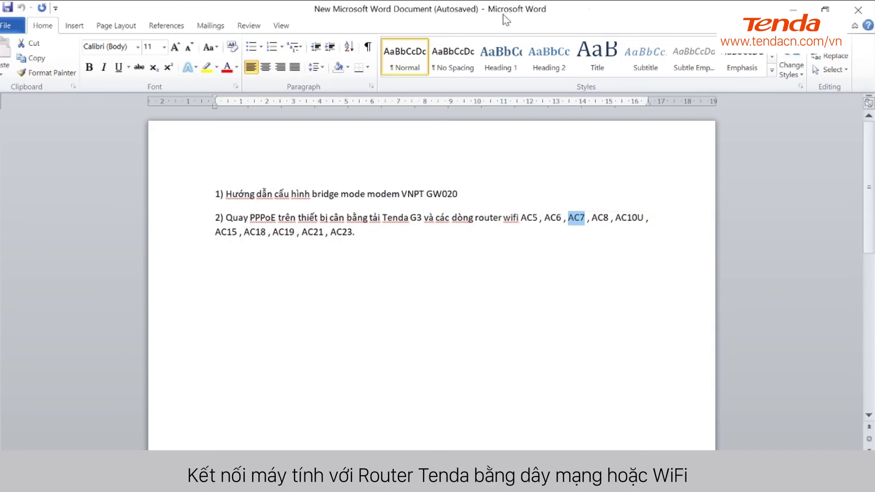
# Minimize the Word notes window.
pyautogui.click(794, 9)
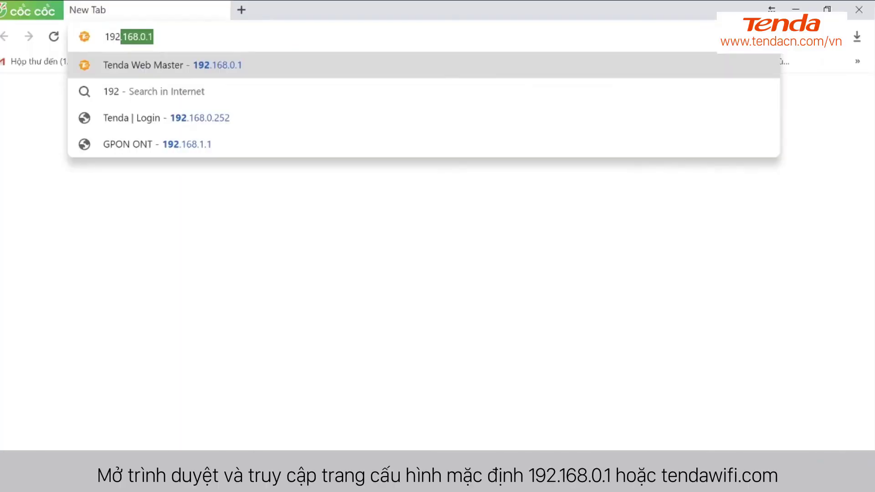
# Open 192.168.0.1, start quick setup, and submit PPPoE with the ISP user name and password.
pyautogui.press('Return')
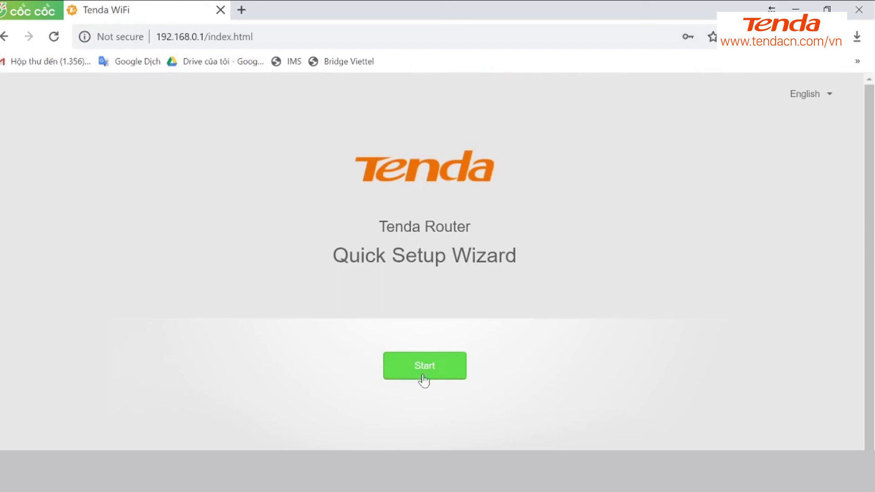
pyautogui.click(423, 375)
pyautogui.click(456, 249)
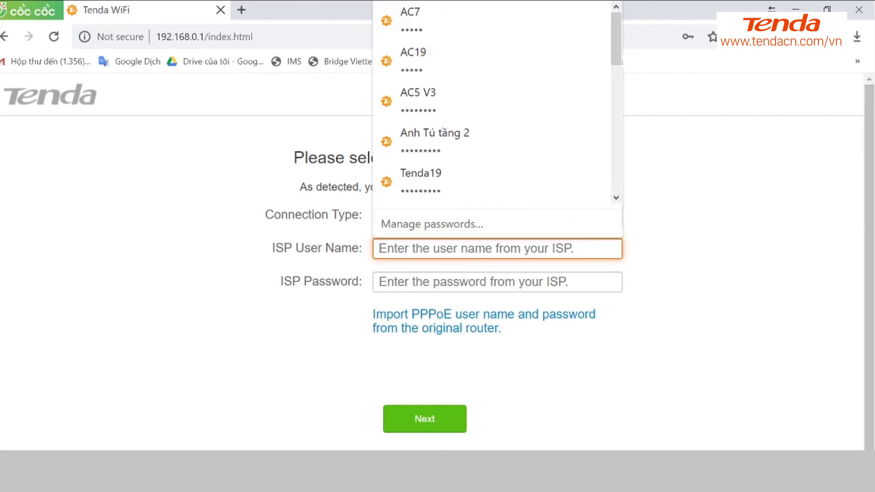
pyautogui.write('tenda')
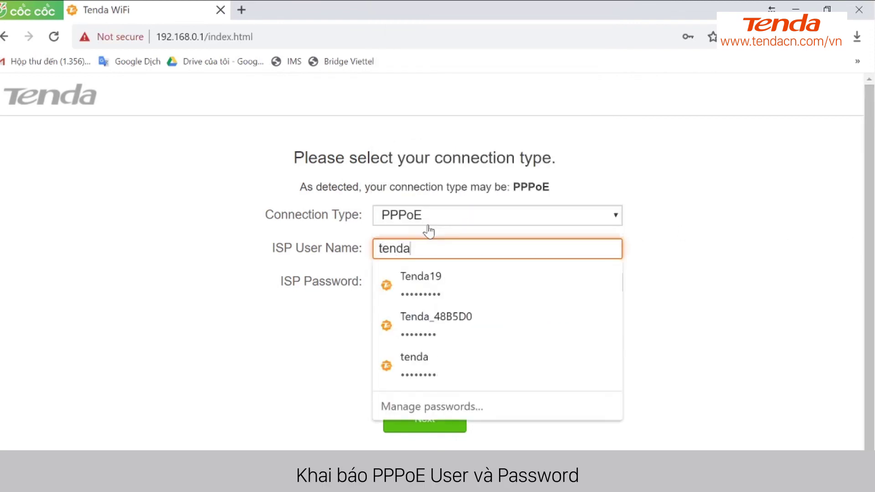
pyautogui.write('tech')
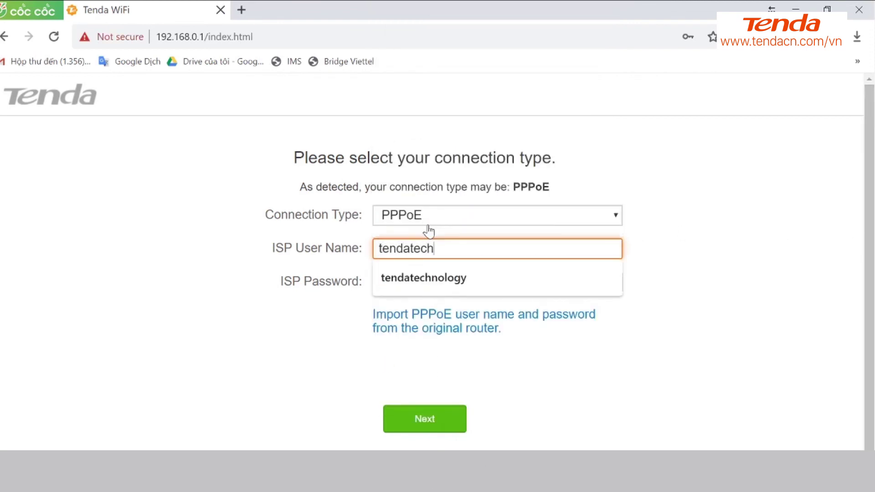
pyautogui.press('Down')
pyautogui.press('Return')
pyautogui.press('Tab')
pyautogui.write('*********')
pyautogui.click(429, 425)
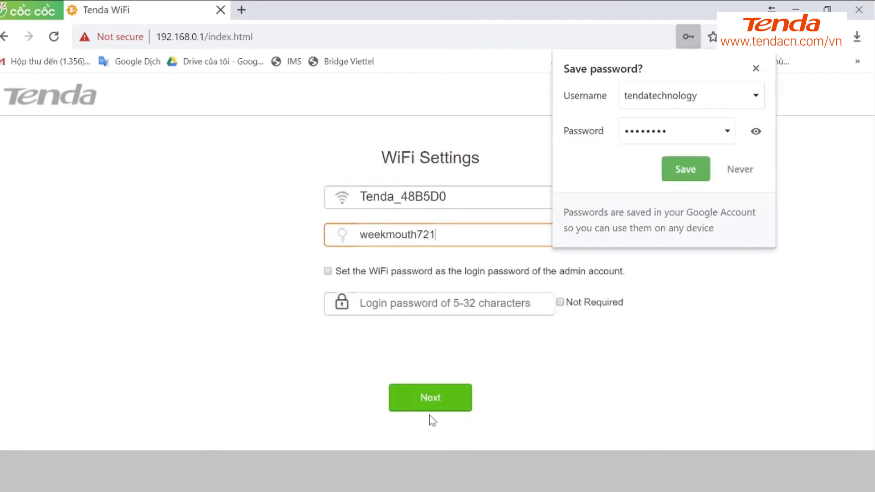
# Rename the WiFi to AC7 and enter its WiFi password, fixing a mistyped last digit.
pyautogui.click(472, 207)
pyautogui.hotkey('ctrl', 'a')
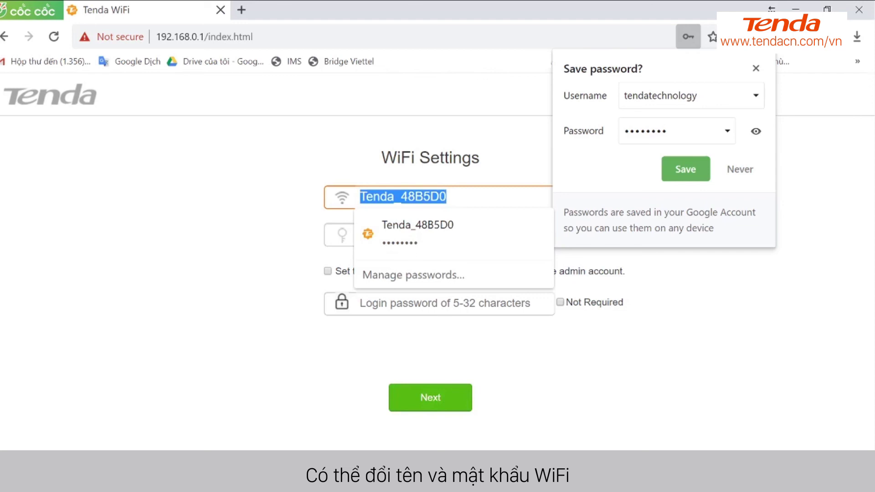
pyautogui.press('Down')
pyautogui.press('Return')
pyautogui.press('Tab')
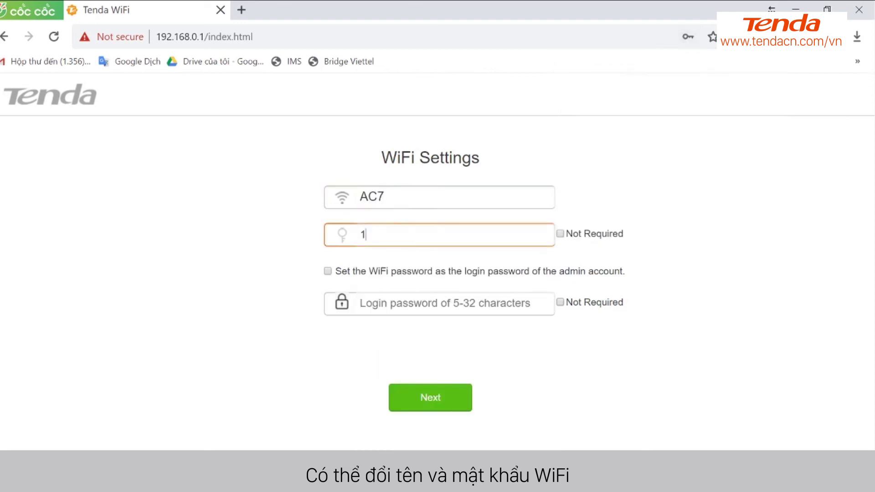
# Set the router's admin login password and submit the WiFi settings.
pyautogui.click(360, 304)
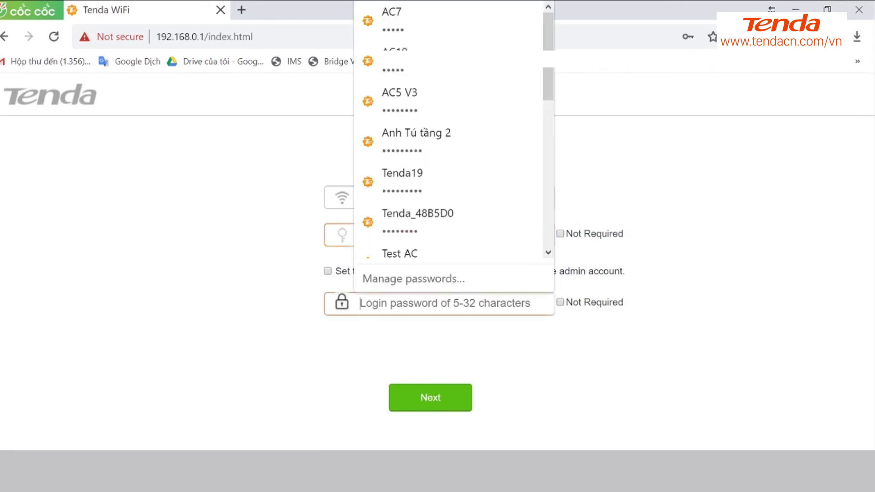
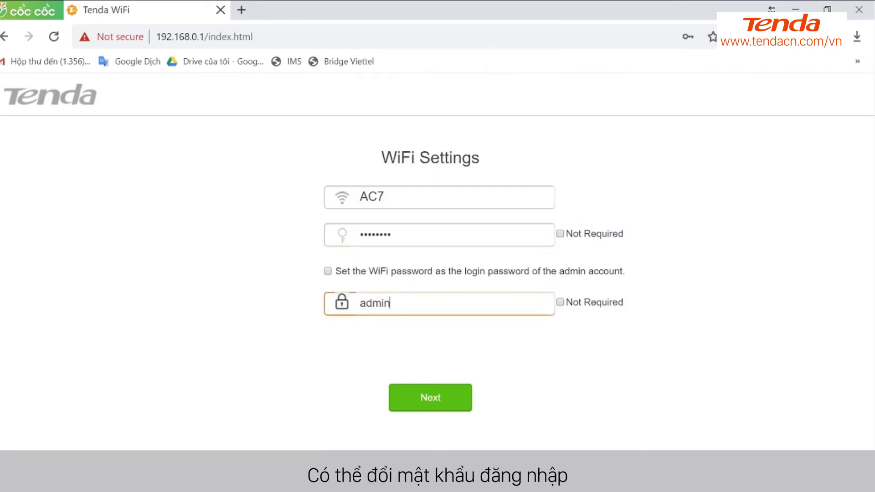
pyautogui.click(436, 399)
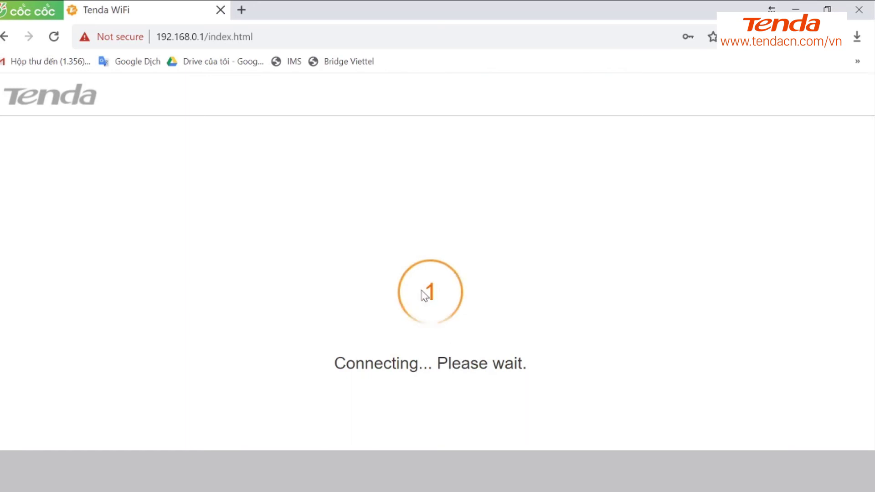
# Log back in to the Tenda AC7 with the admin login password, noting the AC7 WiFi names.
pyautogui.moveTo(411, 252); pyautogui.dragTo(476, 266)
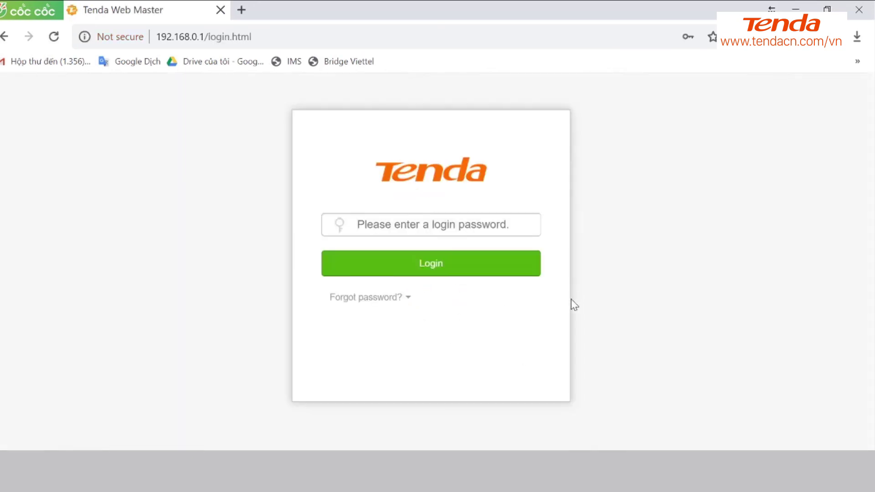
pyautogui.click(411, 225)
pyautogui.press('Return')
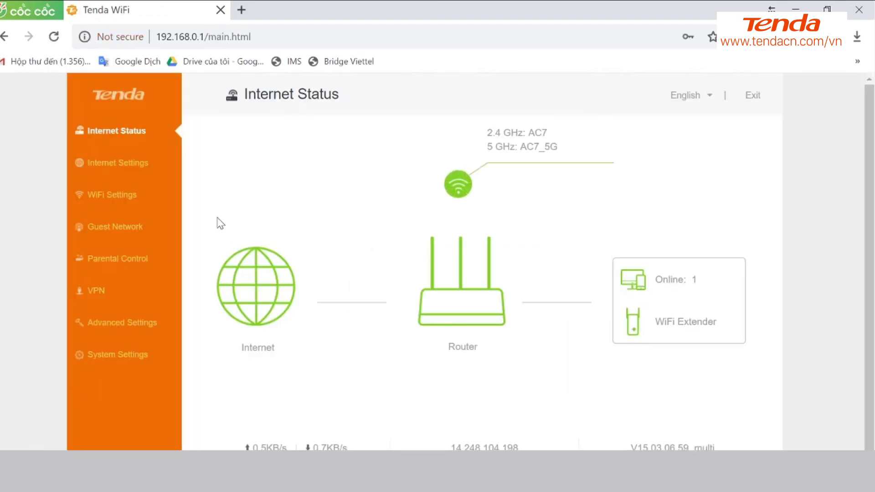
pyautogui.moveTo(218, 221); pyautogui.dragTo(371, 332)
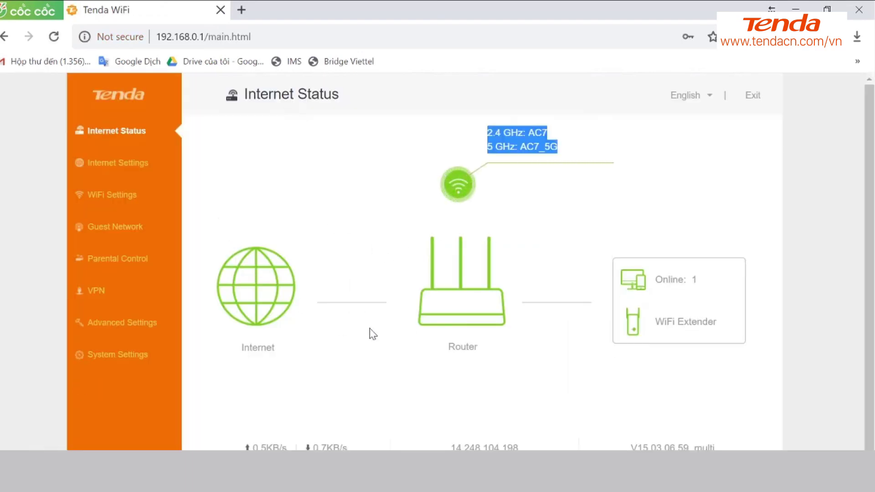
# Open Internet Settings and verify the PPPoE connection status reads Connected.
pyautogui.click(115, 162)
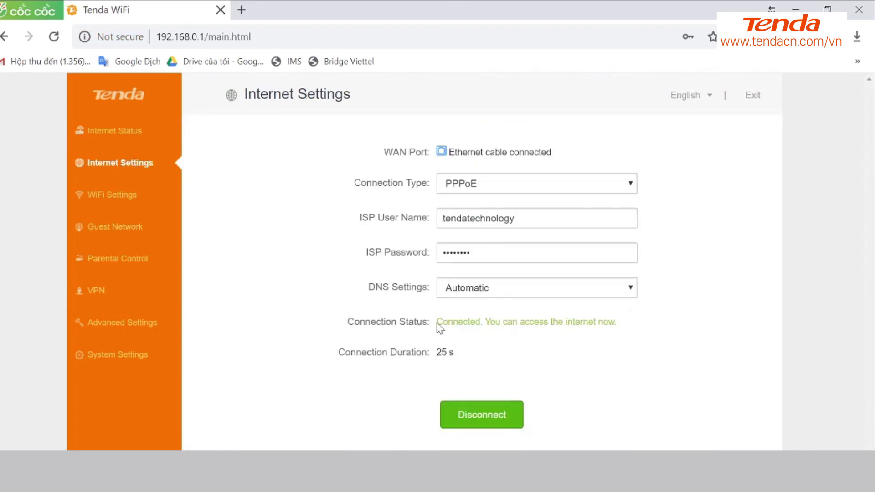
pyautogui.moveTo(434, 323); pyautogui.dragTo(489, 335)
pyautogui.click(542, 338)
pyautogui.moveTo(435, 325); pyautogui.dragTo(490, 325)
pyautogui.click(490, 324)
# Open Google Dịch and Google search in new tabs, then return to the router's Internet Settings tab.
pyautogui.middleClick(134, 61)
pyautogui.click(264, 11)
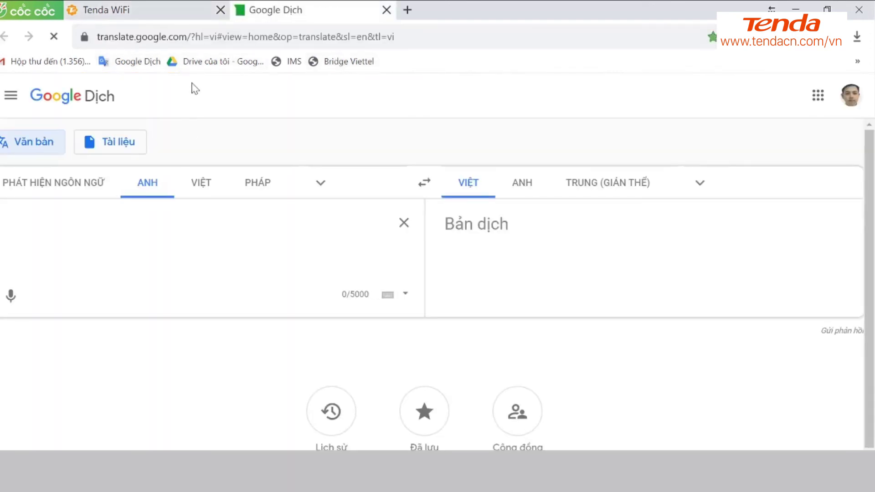
pyautogui.click(813, 101)
pyautogui.click(756, 155)
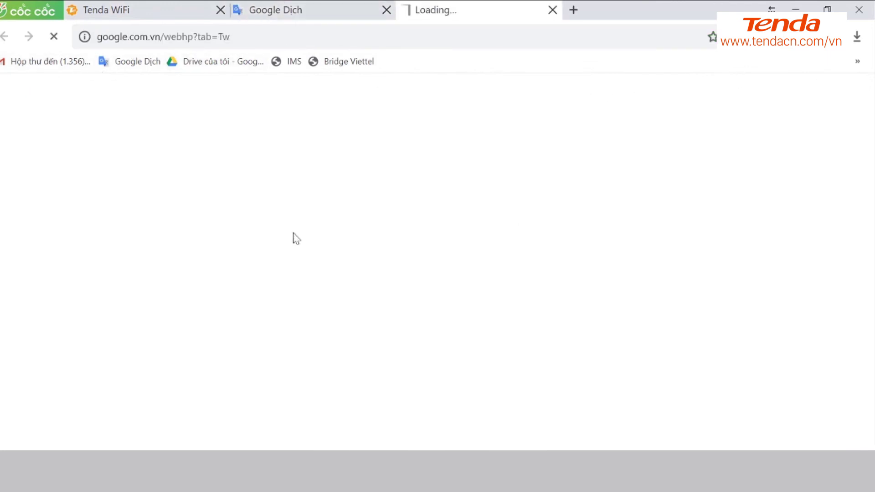
pyautogui.click(291, 9)
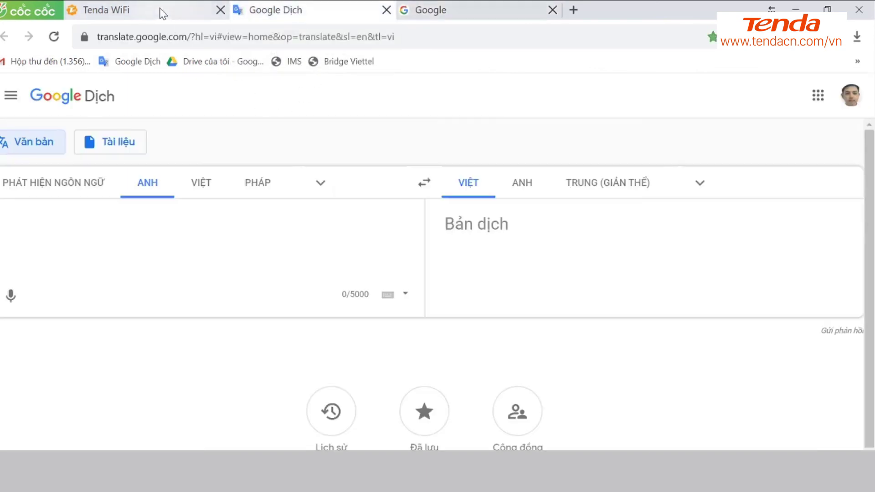
pyautogui.click(162, 14)
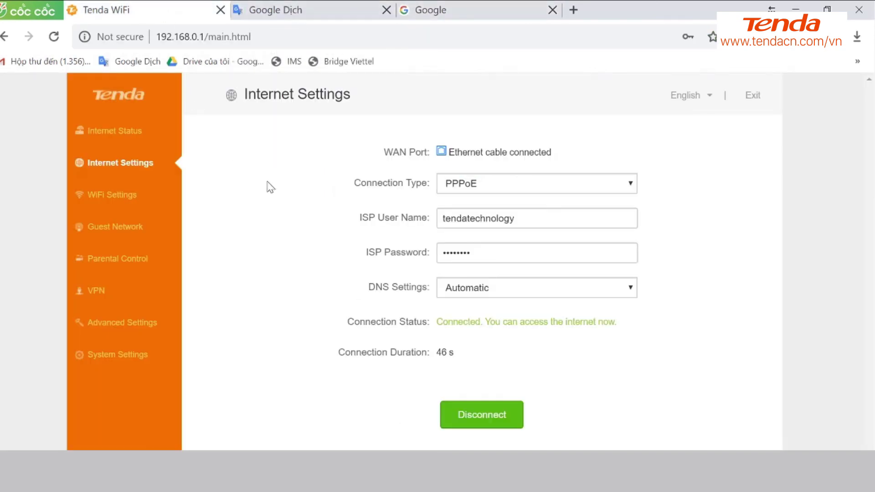